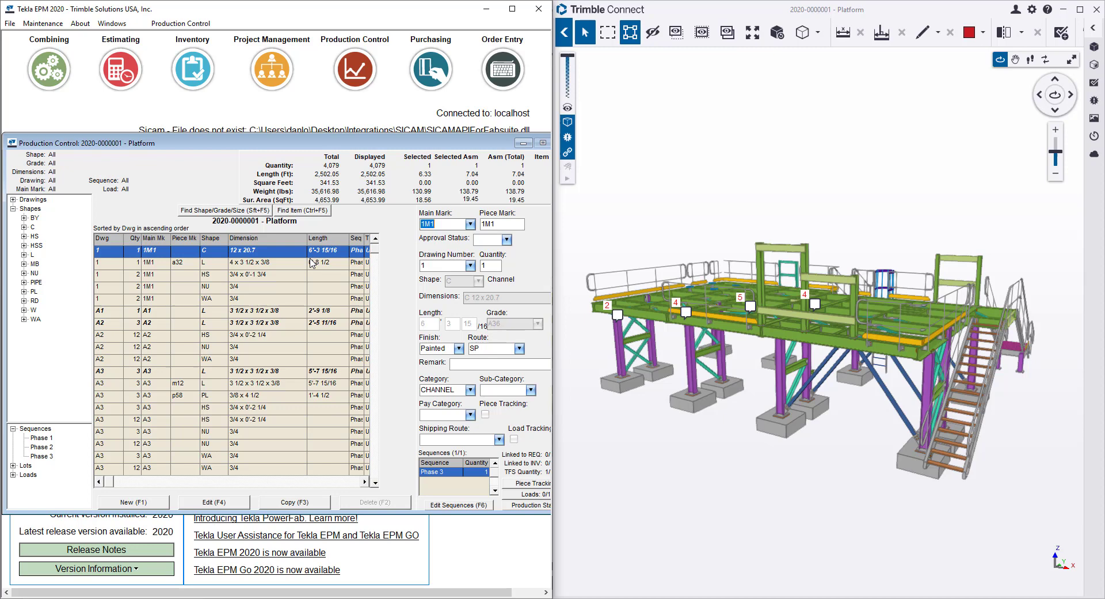
# Step: Open the Model Viewer Interface and colourize the model by Category
pyautogui.rightClick(314, 255)
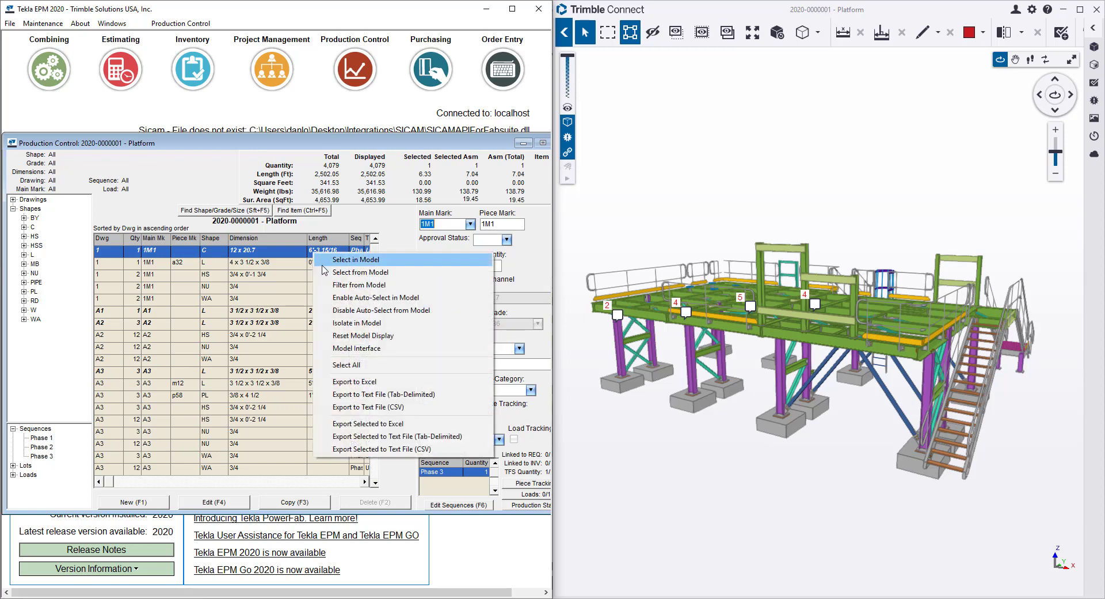
pyautogui.click(351, 348)
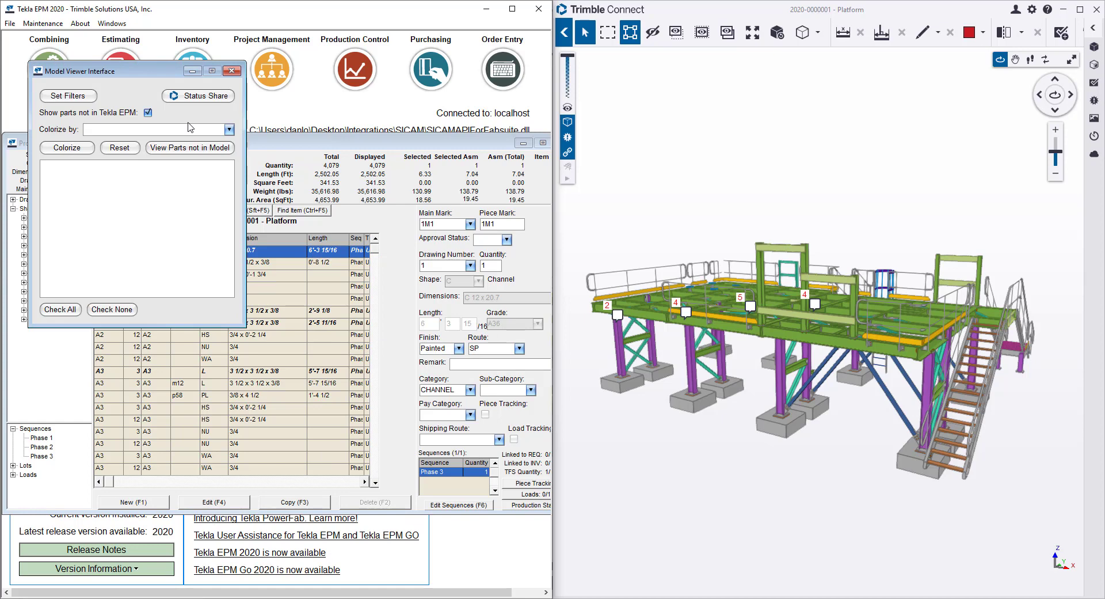
pyautogui.click(230, 130)
pyautogui.click(211, 143)
pyautogui.click(64, 148)
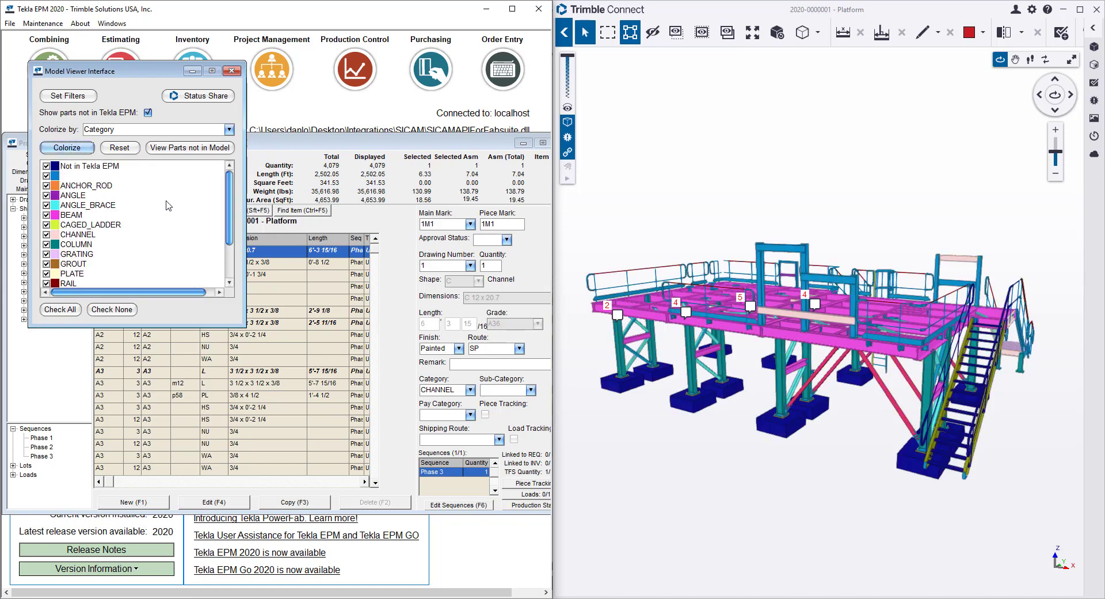
pyautogui.moveTo(710, 420); pyautogui.dragTo(718, 431)
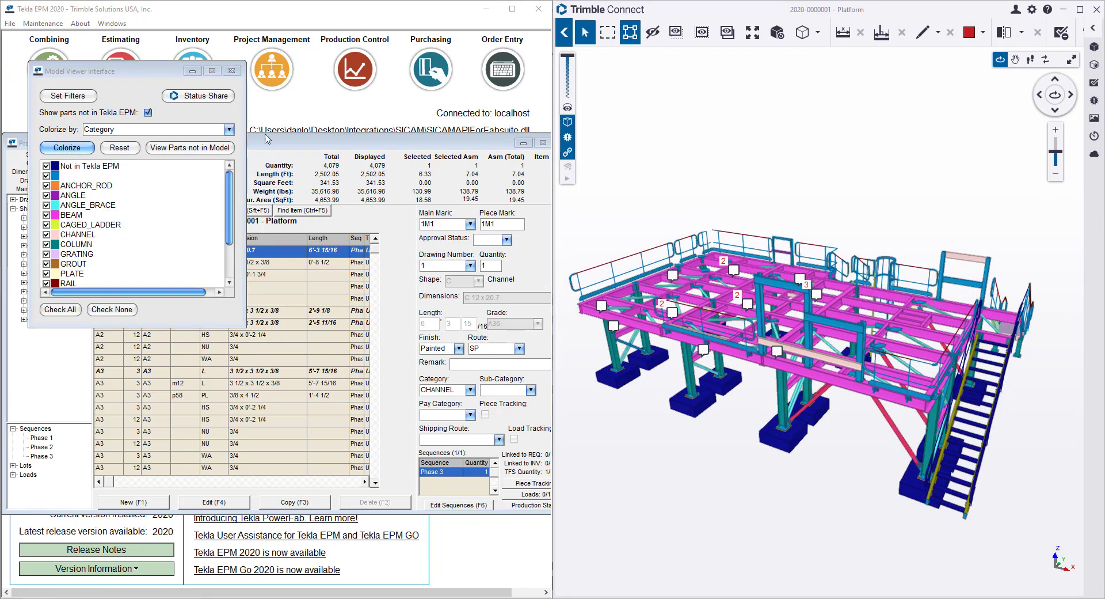
# Step: Colourize the model by Sequence (Phases 1–3), then reset it to default colours
pyautogui.click(229, 129)
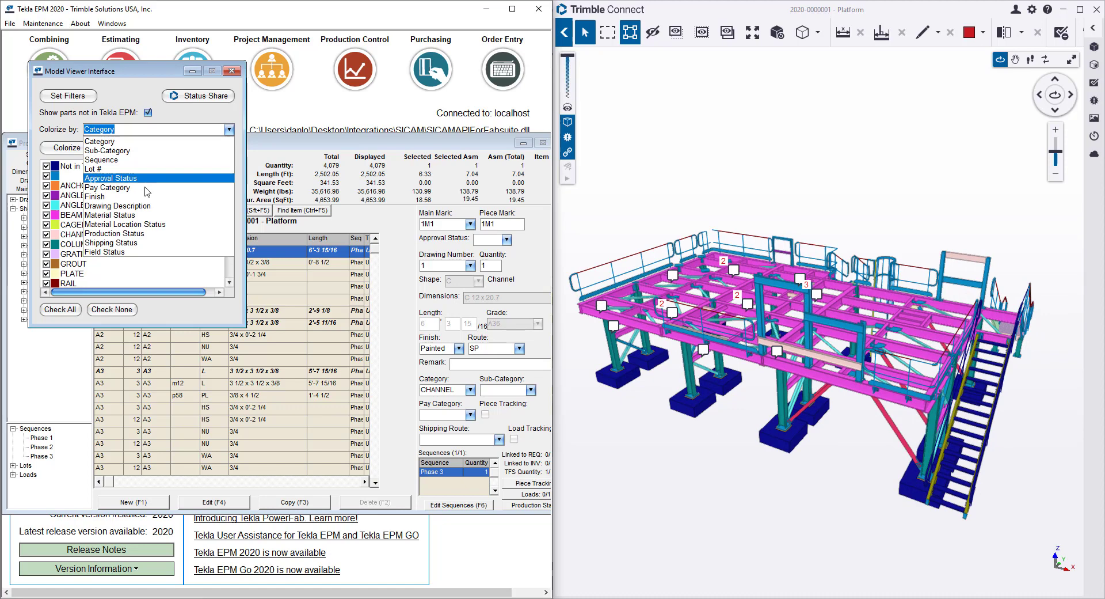
pyautogui.click(112, 159)
pyautogui.click(67, 148)
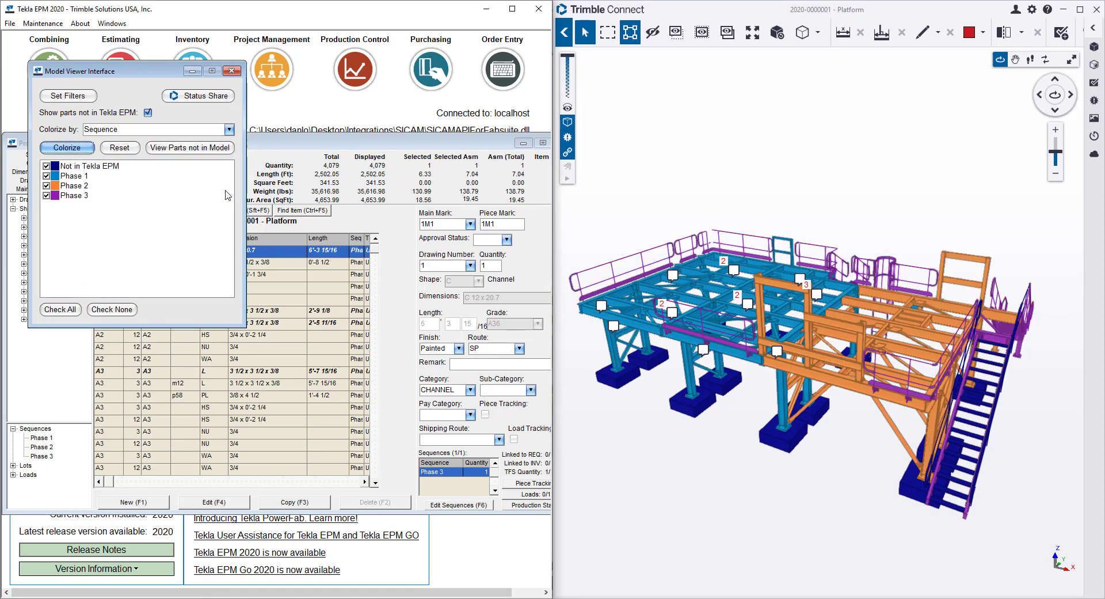
pyautogui.click(229, 130)
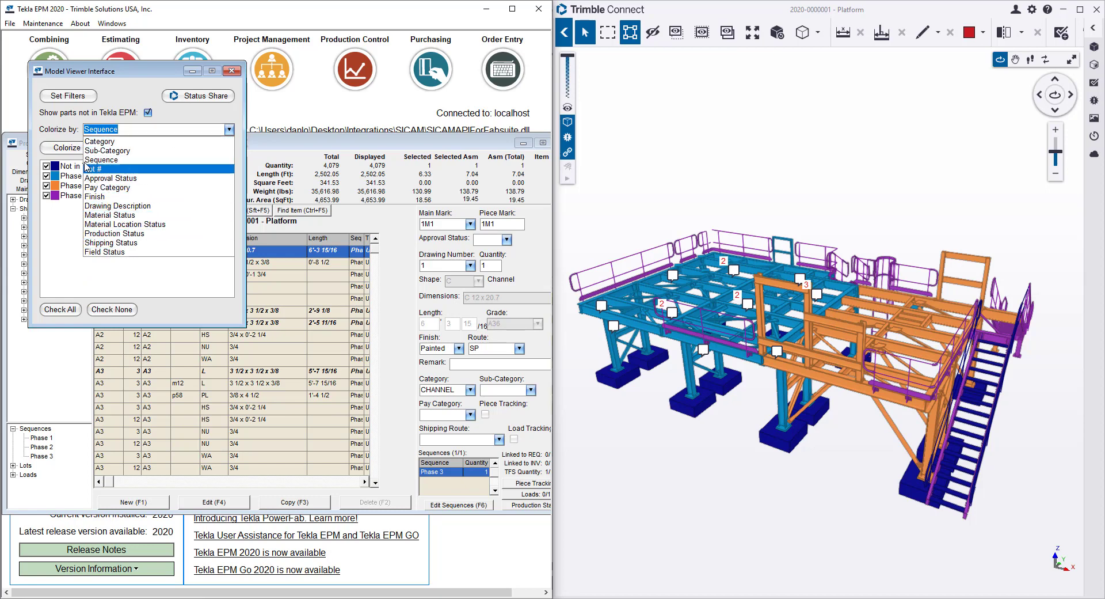
pyautogui.click(97, 132)
pyautogui.click(119, 149)
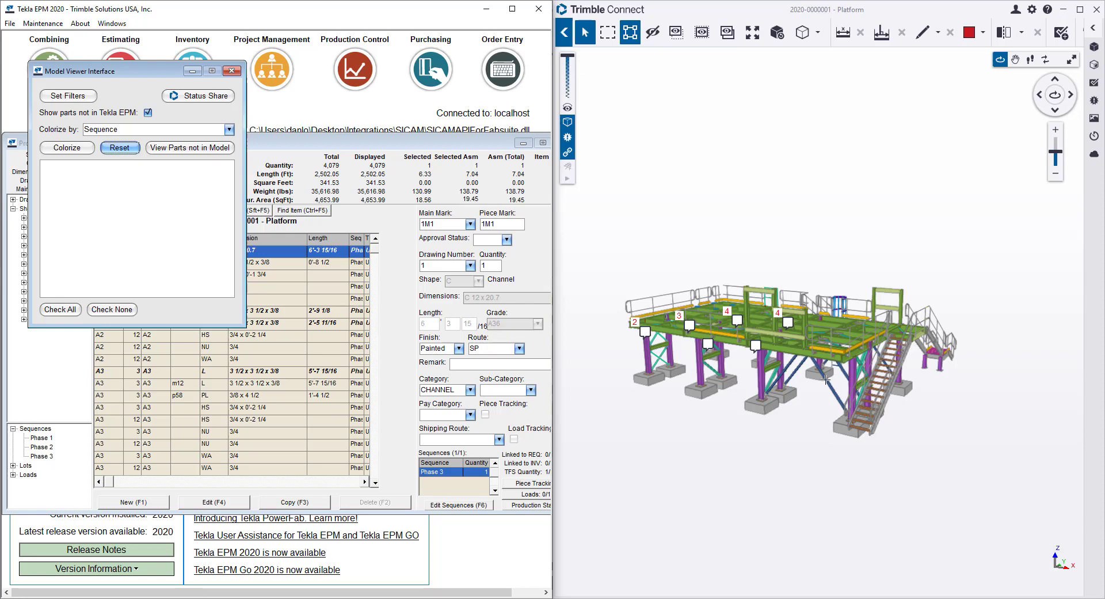
# Step: Select beam row B2 and use Select in Model to highlight and zoom to it
pyautogui.click(333, 152)
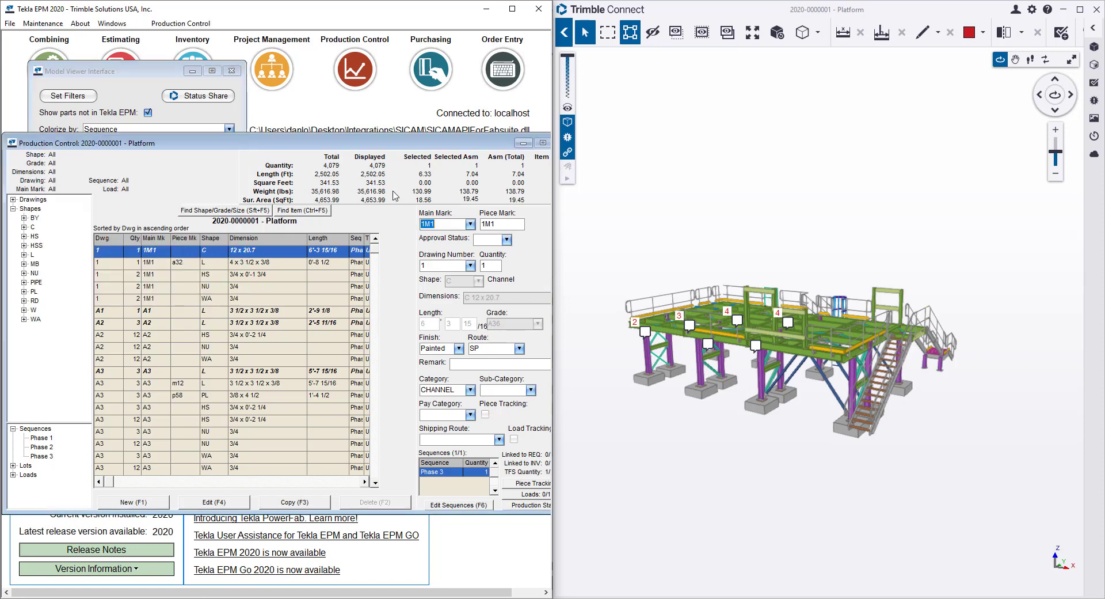
pyautogui.click(375, 410)
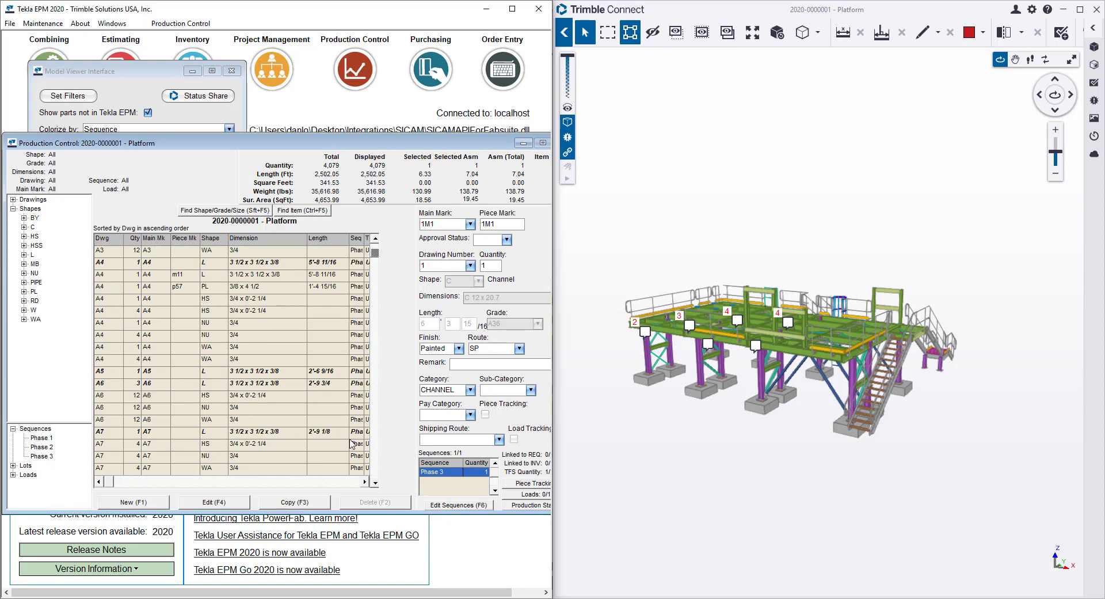
pyautogui.click(373, 449)
pyautogui.click(273, 409)
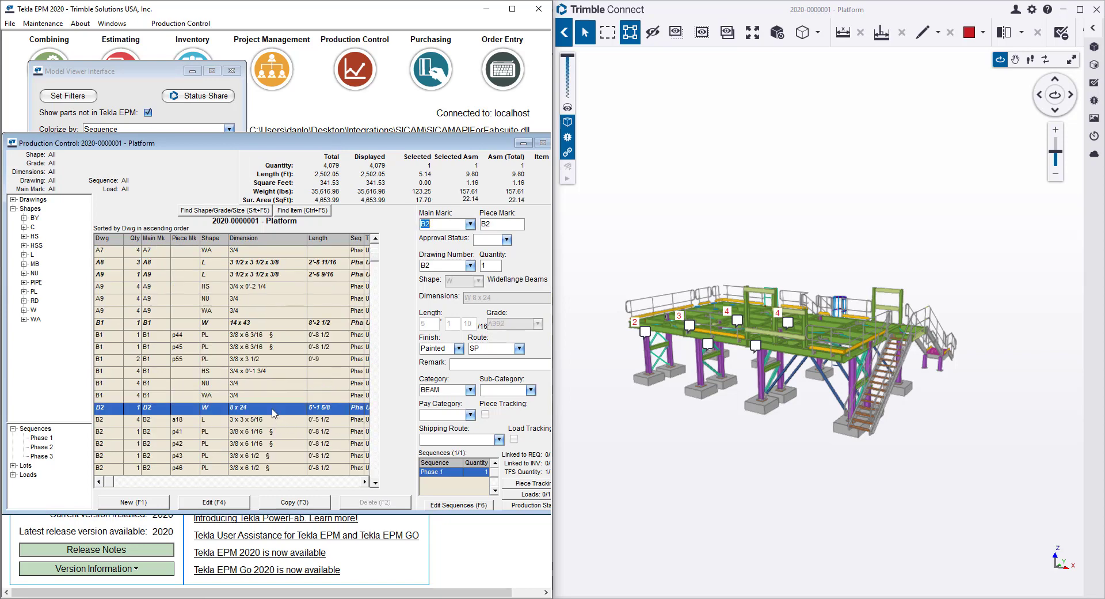
pyautogui.rightClick(273, 410)
pyautogui.click(307, 214)
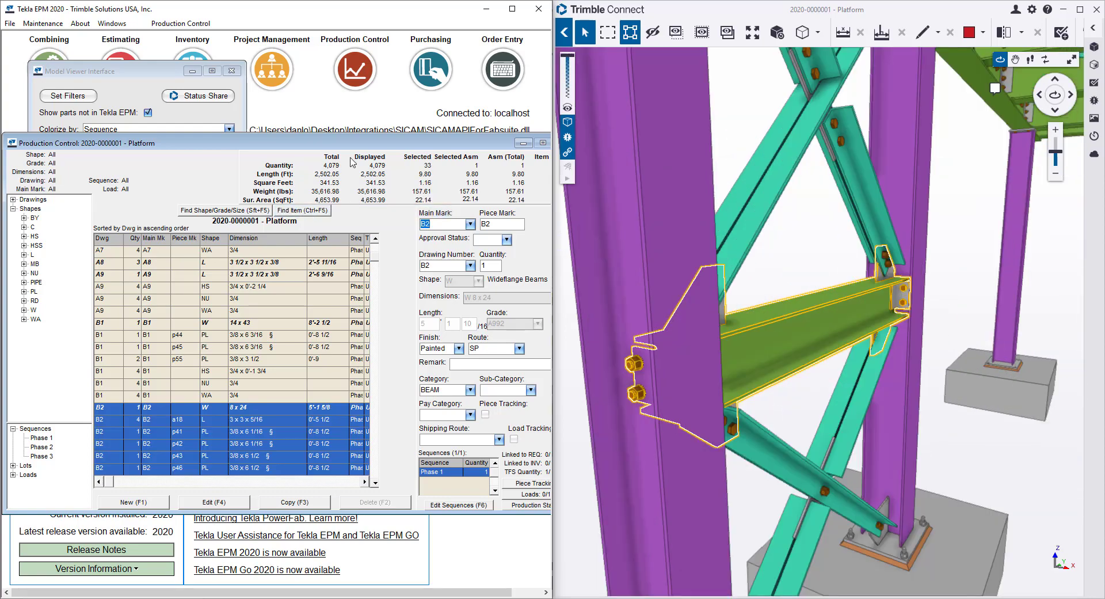
# Step: Enable Auto-Select in Model and pick rows B1, A8 and B43 to highlight each
pyautogui.rightClick(310, 326)
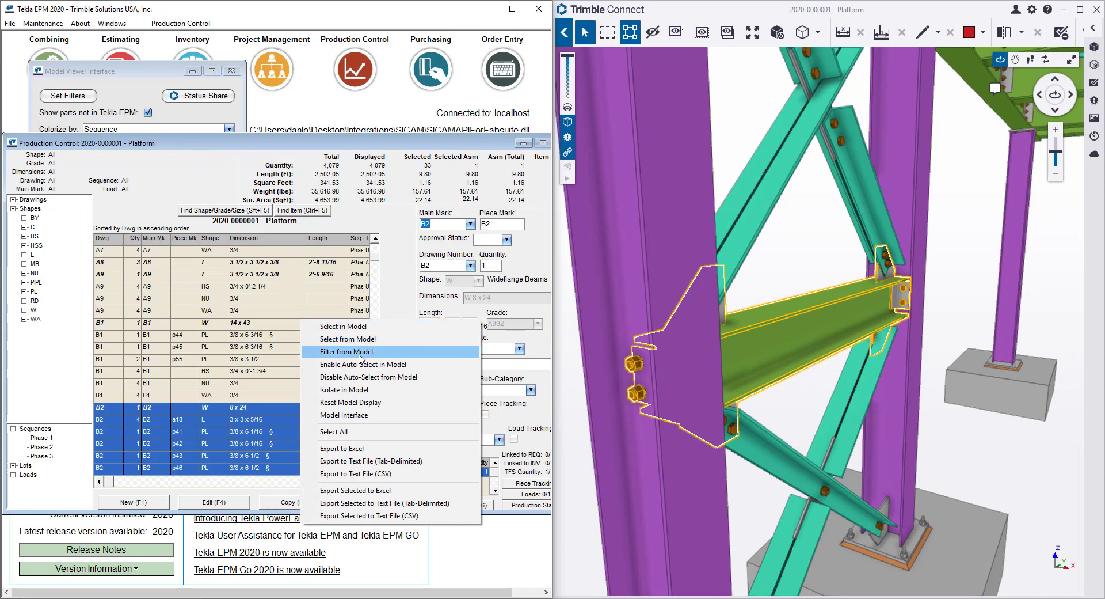
pyautogui.click(372, 369)
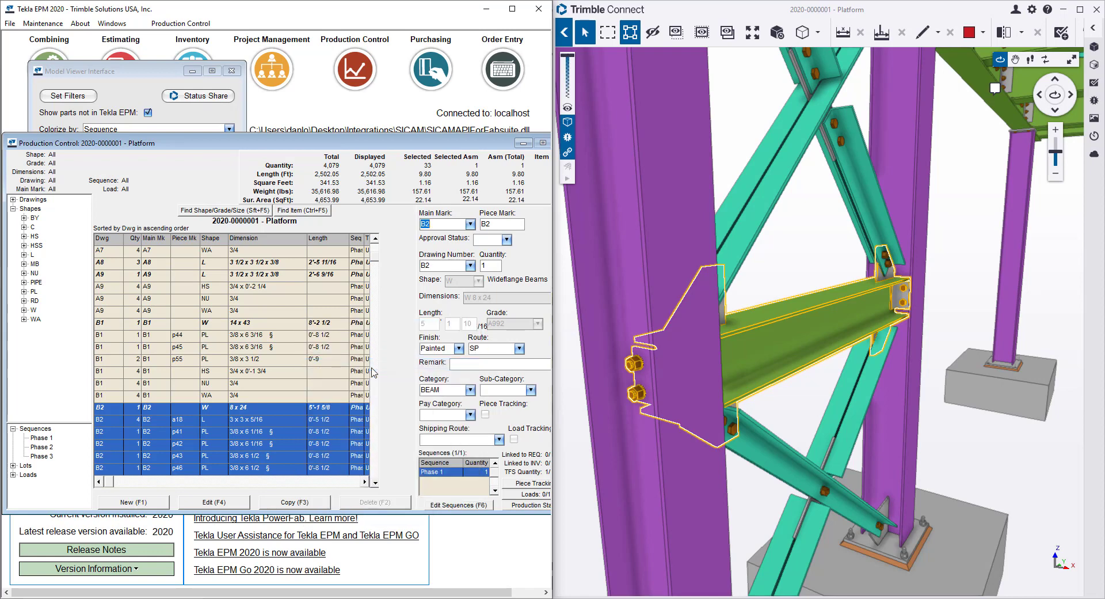
pyautogui.click(240, 325)
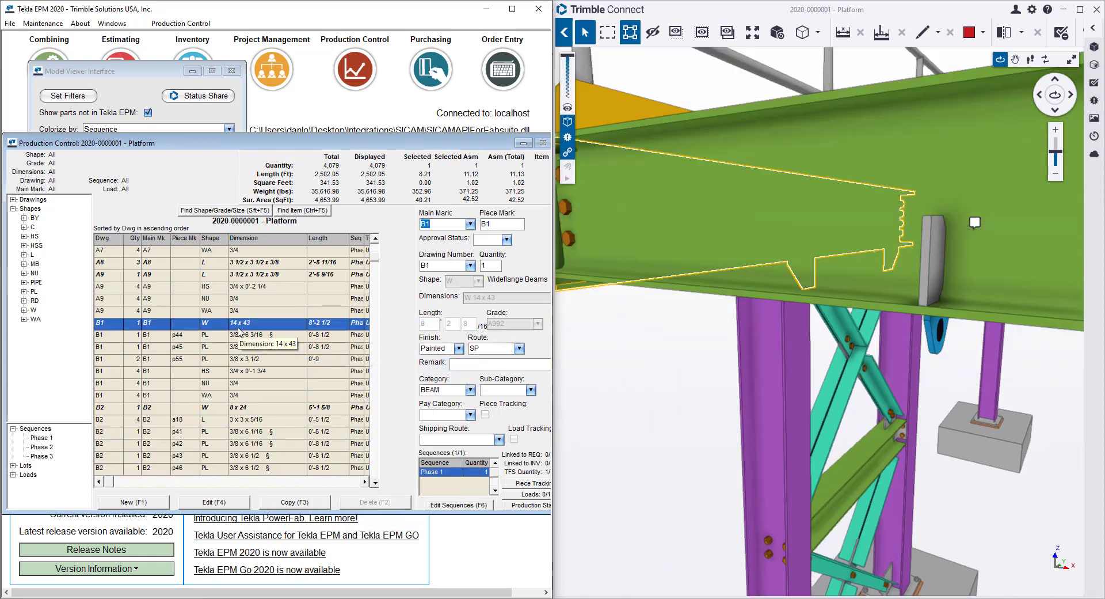
pyautogui.click(244, 264)
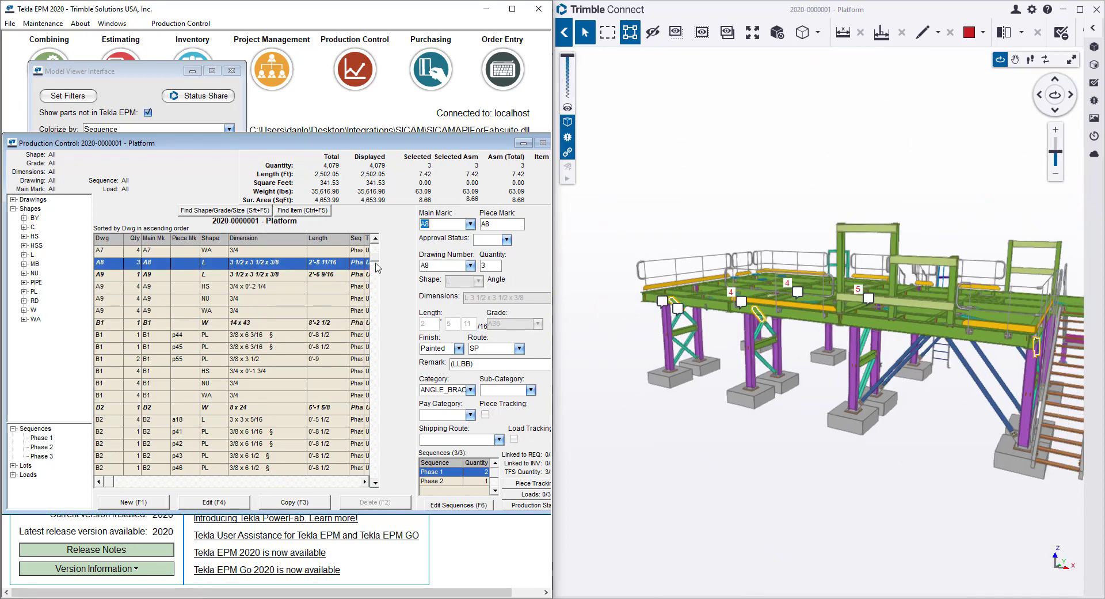
pyautogui.moveTo(374, 266); pyautogui.dragTo(375, 345)
pyautogui.click(254, 408)
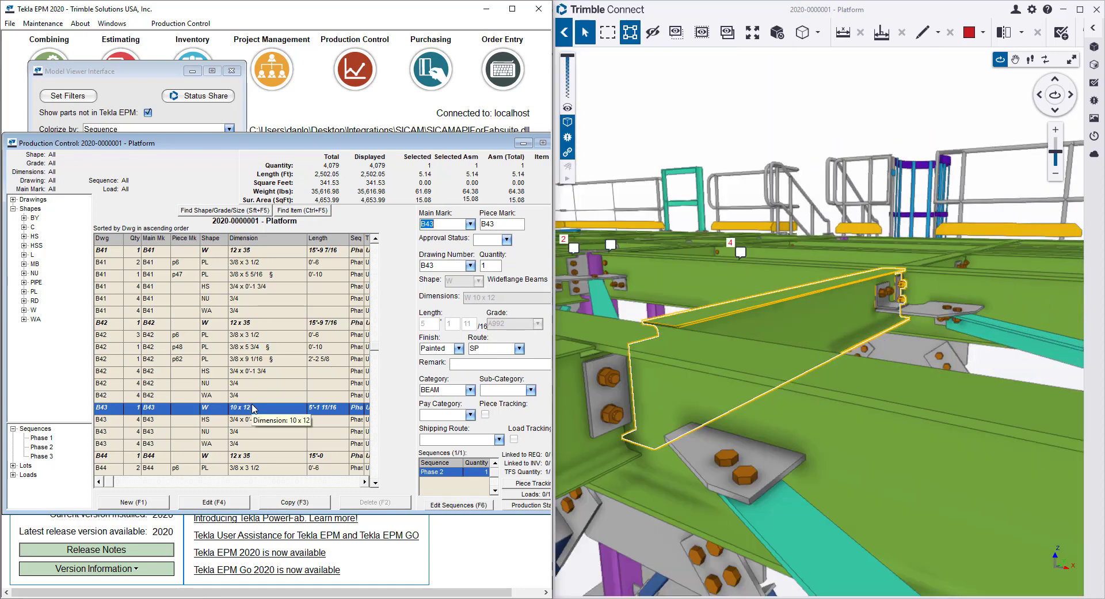
# Step: Turn off auto-select, pick the long beam in the model and find B44 in the list
pyautogui.rightClick(280, 314)
pyautogui.click(320, 358)
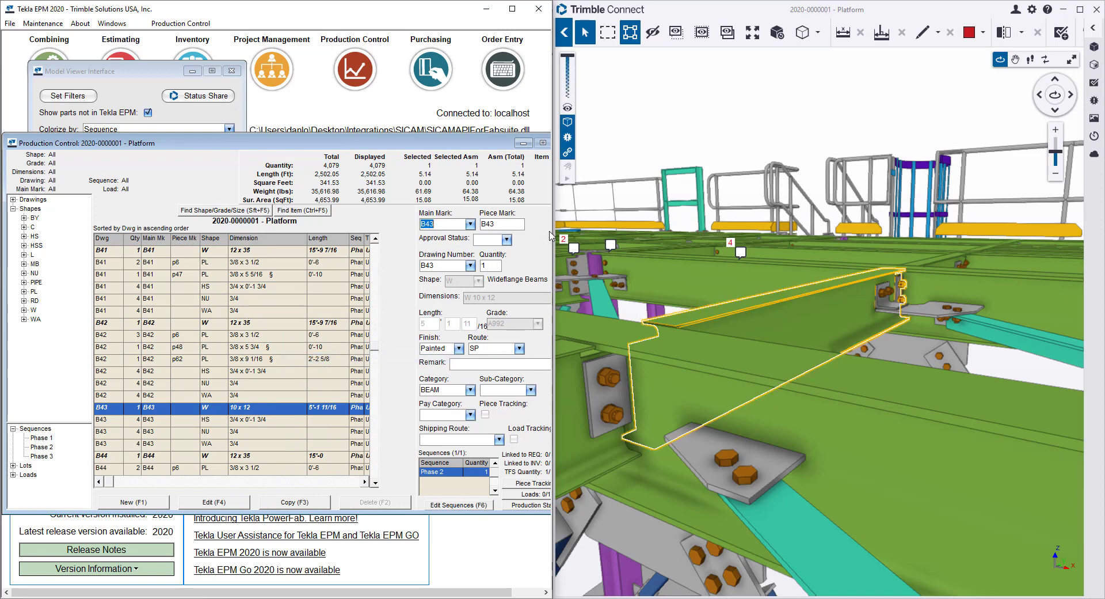
pyautogui.click(679, 278)
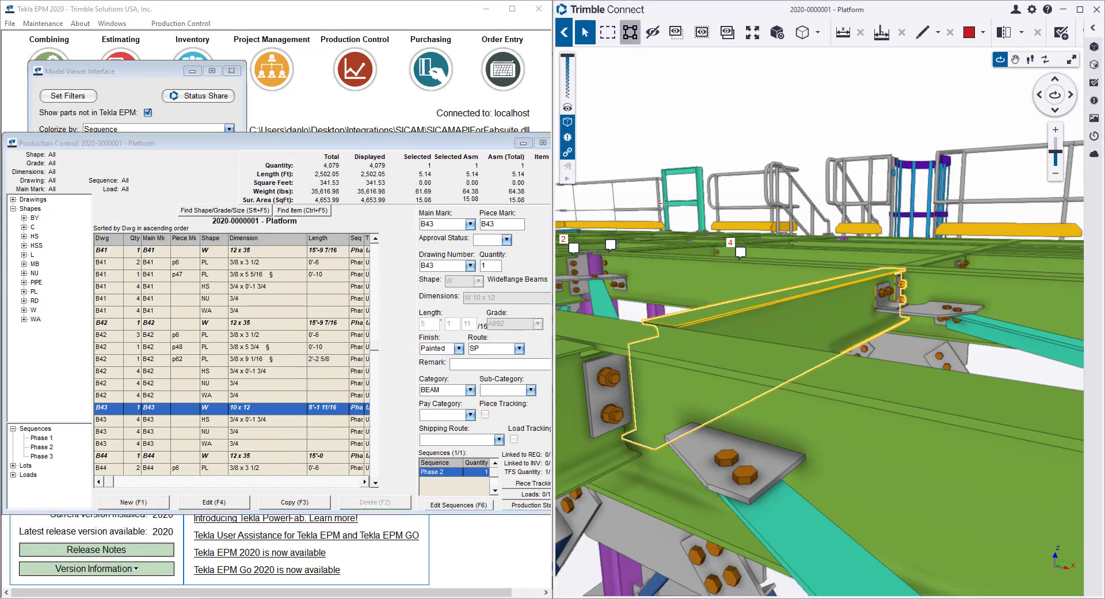
pyautogui.click(693, 274)
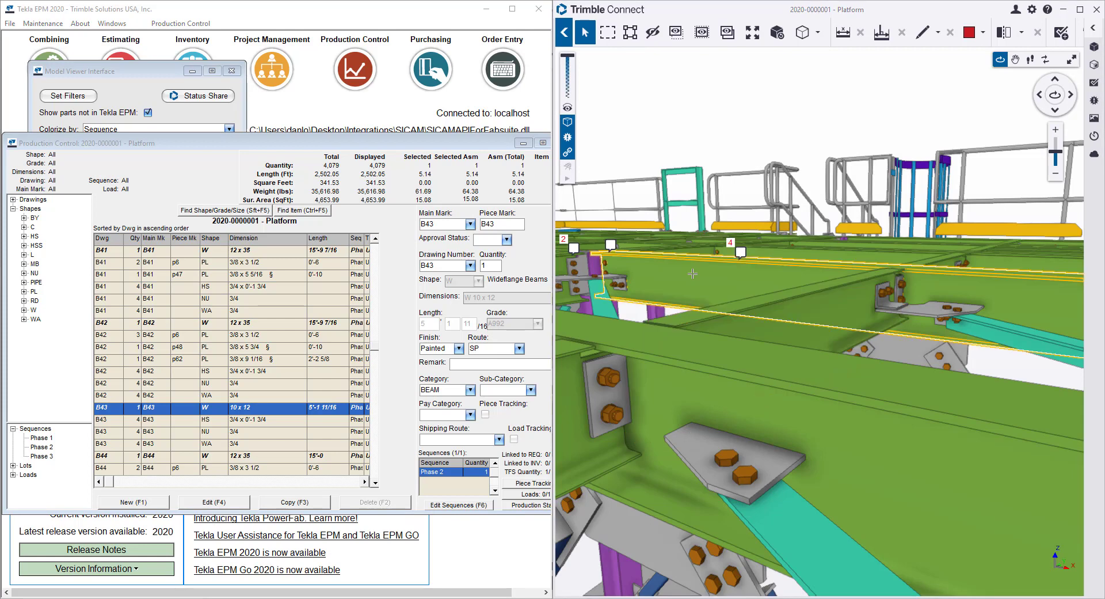
pyautogui.rightClick(248, 291)
pyautogui.click(282, 315)
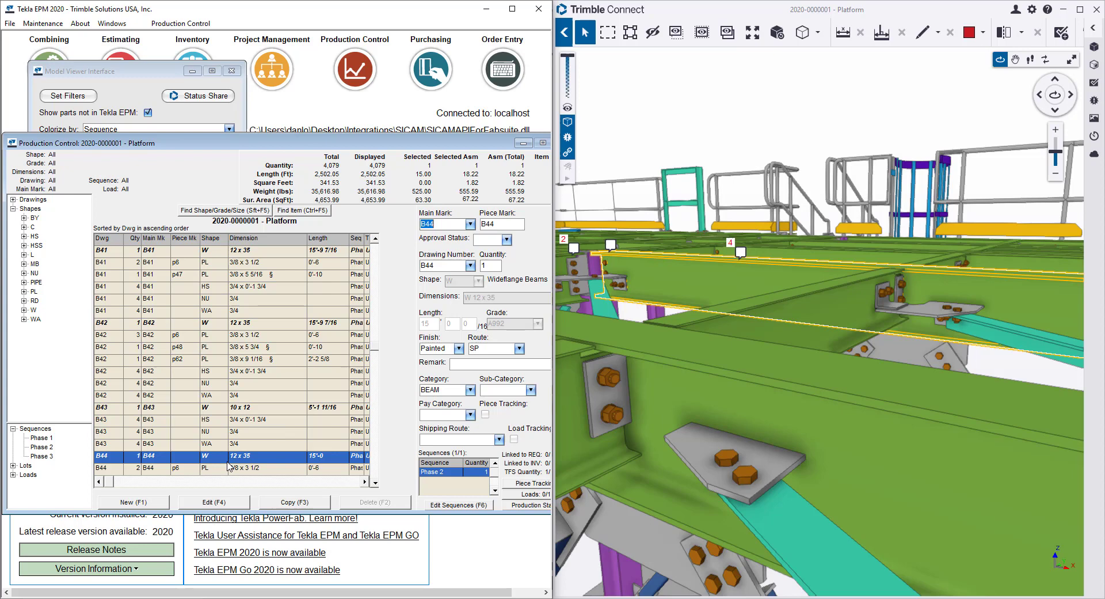
# Step: Pick the connection plate in the model and find it in the parts list
pyautogui.click(770, 472)
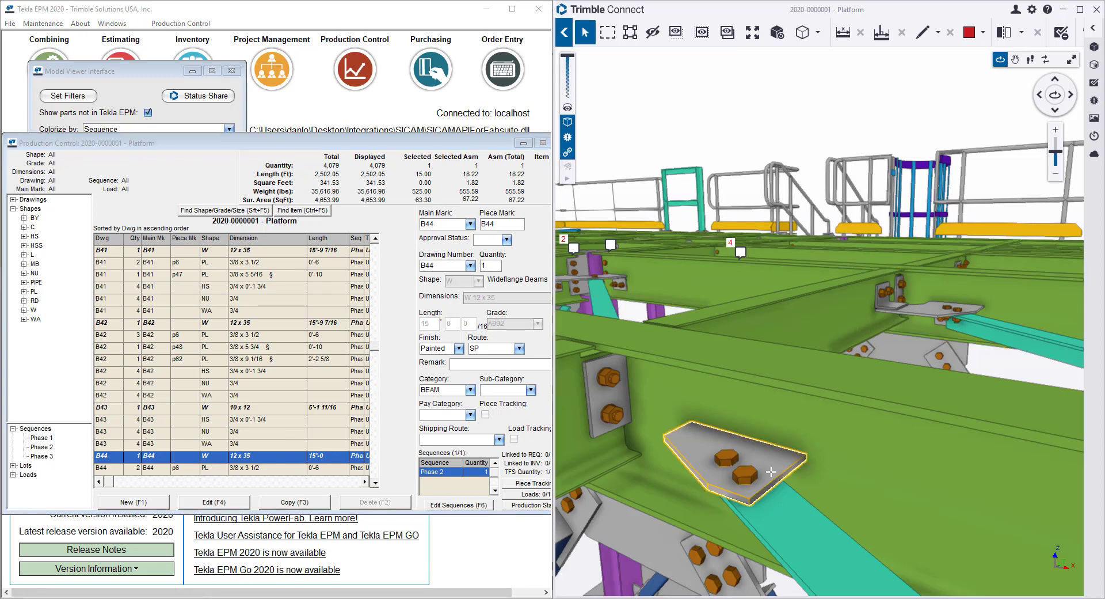
pyautogui.rightClick(264, 327)
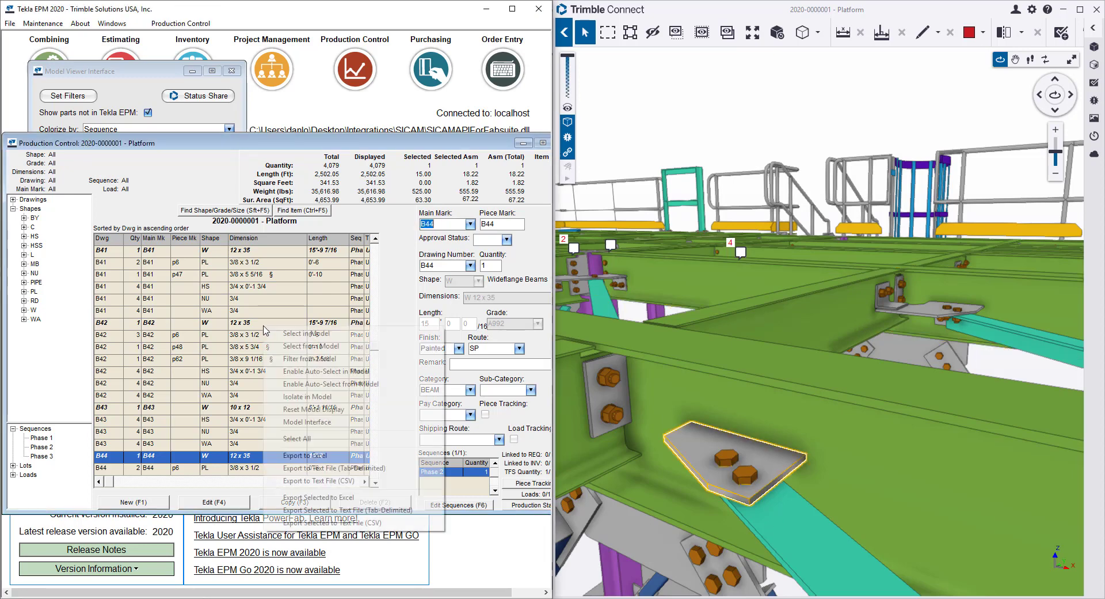
pyautogui.click(298, 346)
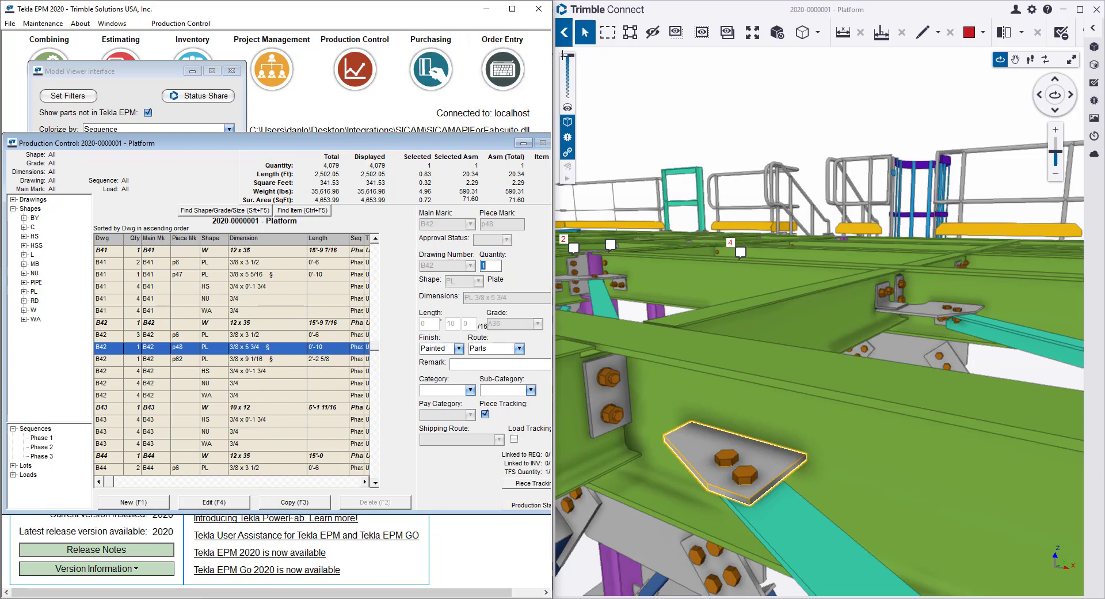
# Step: Switch model picking to whole assemblies and list the picked beam assembly's rows
pyautogui.click(626, 36)
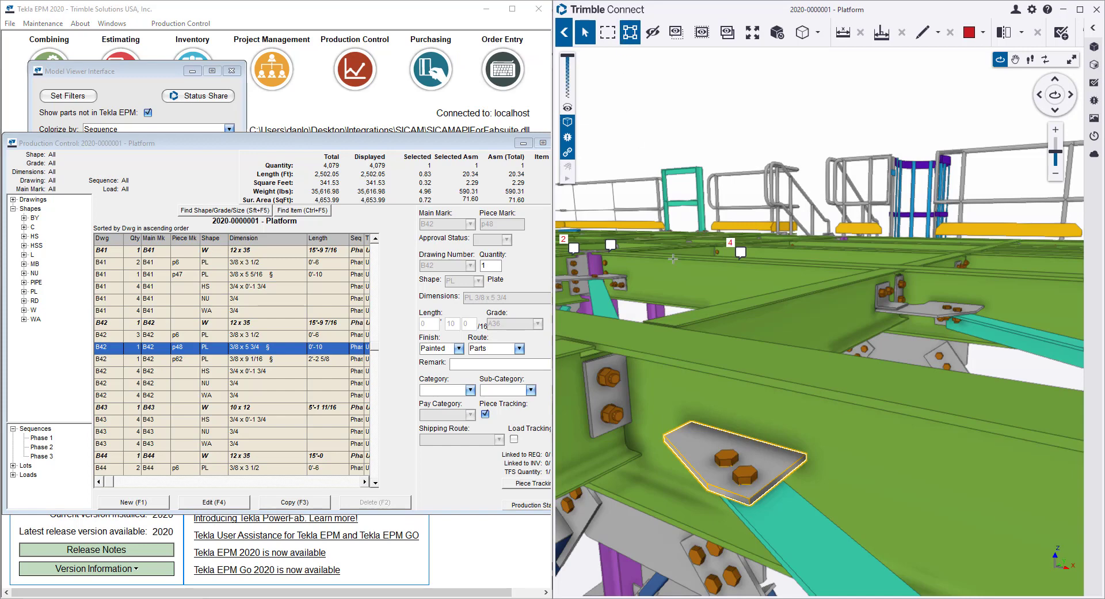
pyautogui.click(700, 287)
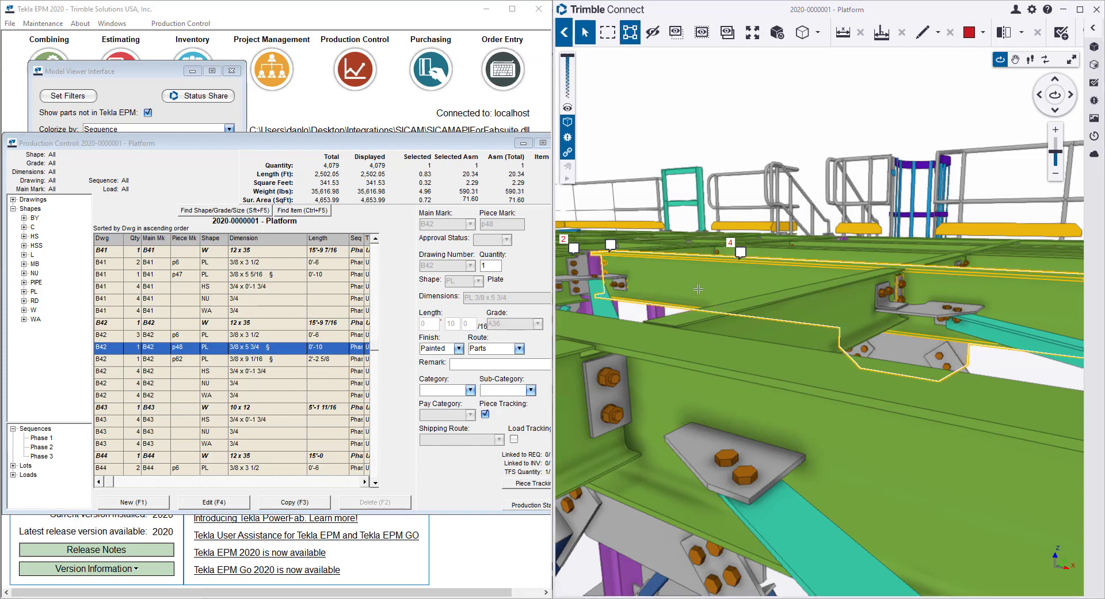
pyautogui.rightClick(249, 299)
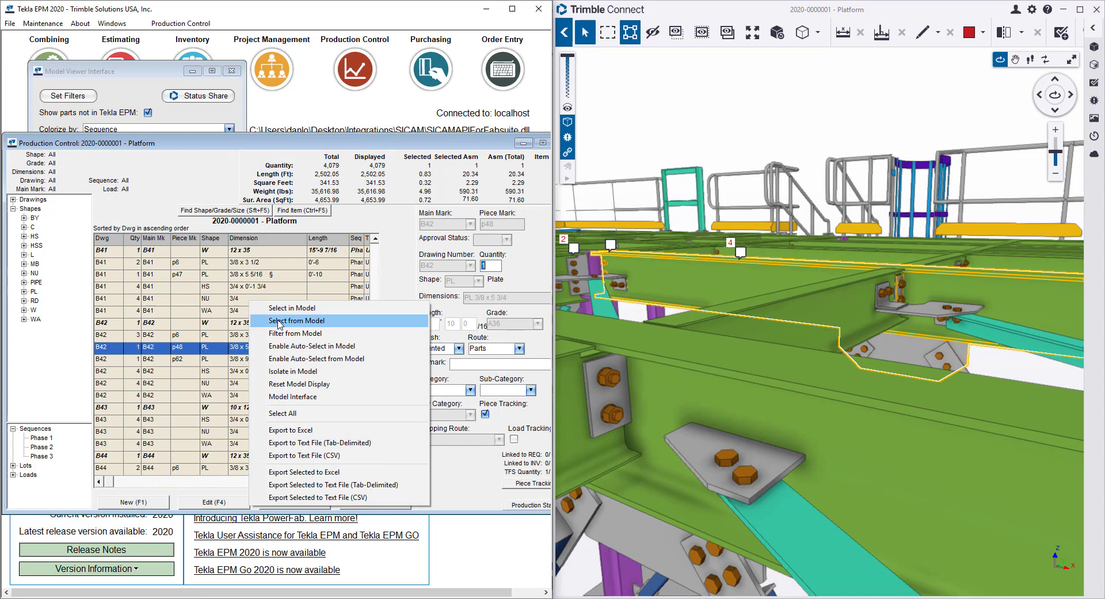
pyautogui.click(278, 322)
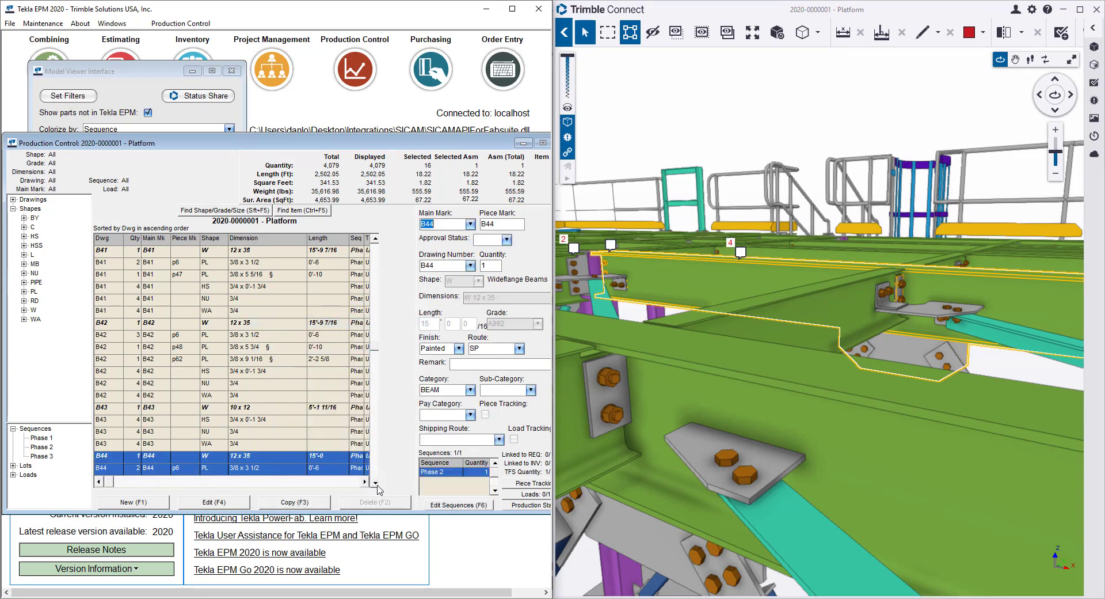
# Step: Use the B44 rows' model options, then select the HR10 railing in the model
pyautogui.click(376, 483)
pyautogui.click(375, 483)
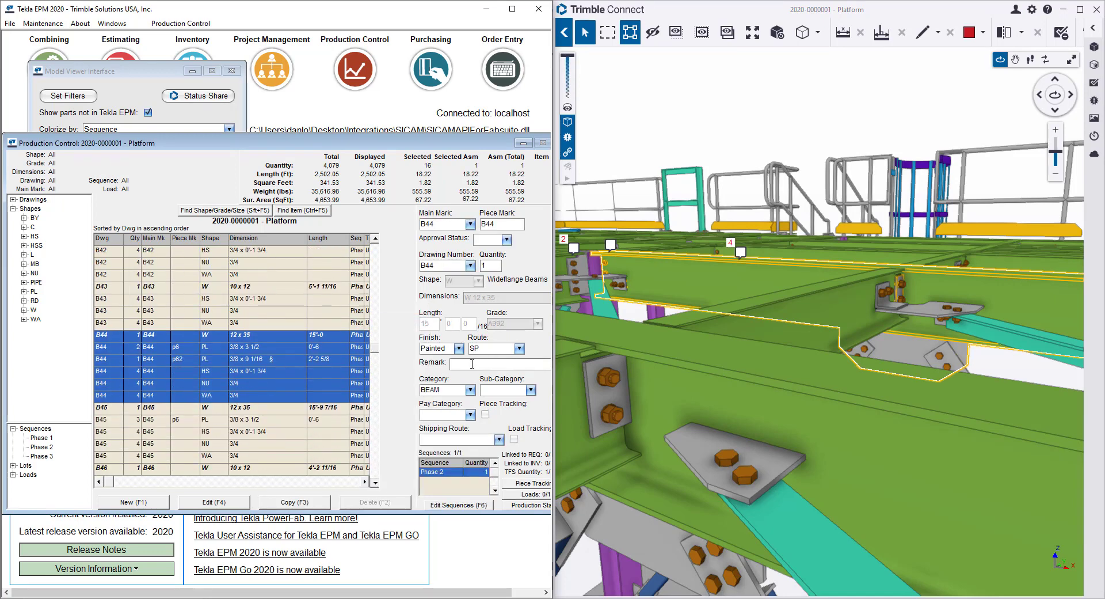
pyautogui.rightClick(291, 340)
pyautogui.click(378, 396)
pyautogui.scroll(-5, 701, 328)
pyautogui.click(909, 212)
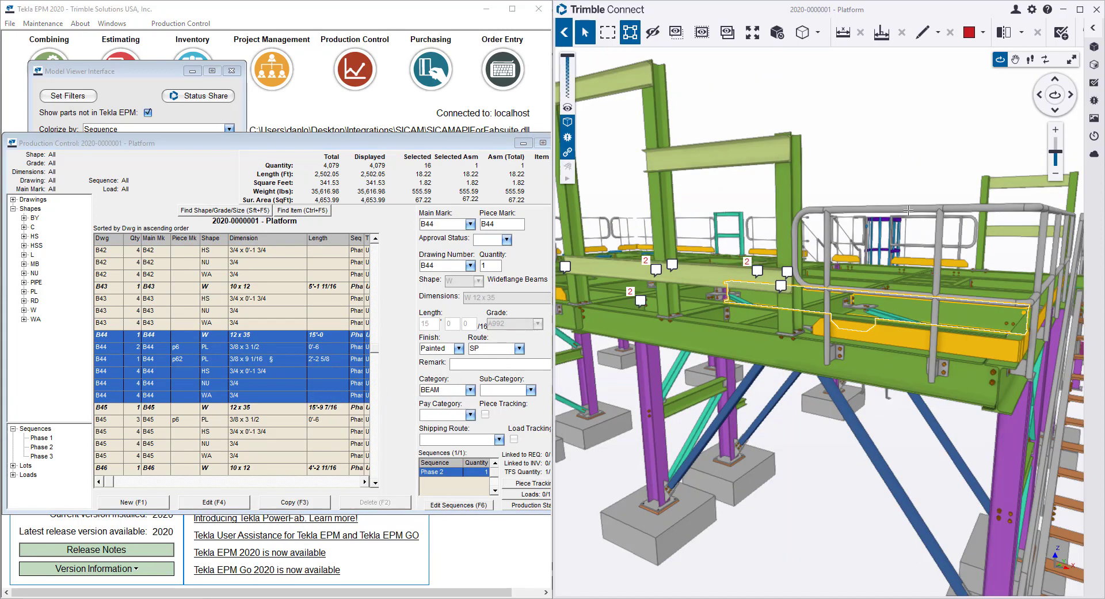
# Step: Show the matching railing rows and select the HR1 p71 plate row
pyautogui.click(376, 484)
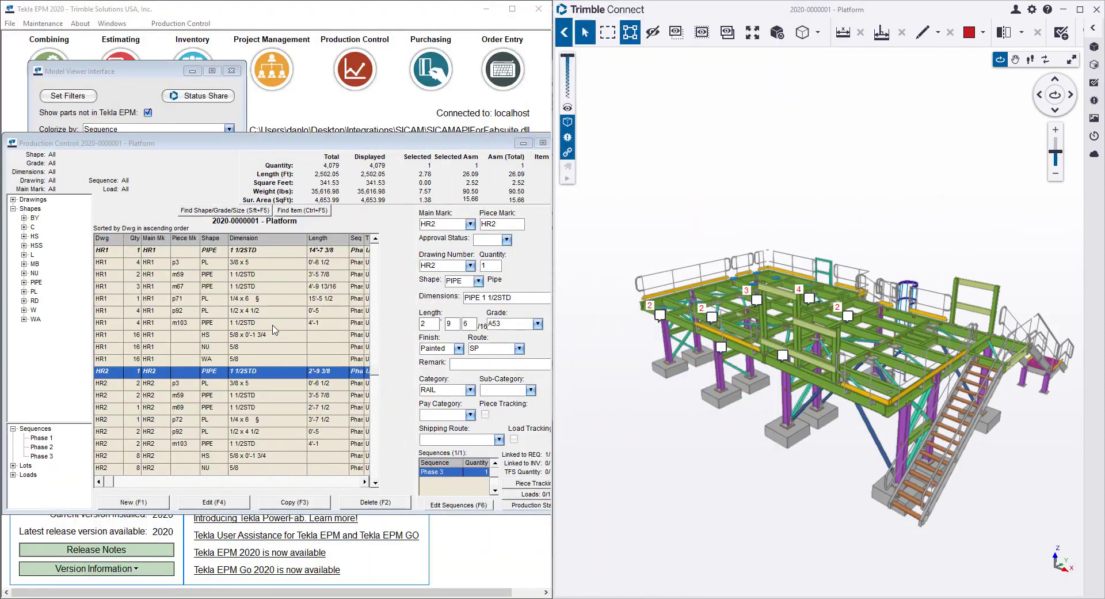
pyautogui.click(269, 324)
pyautogui.click(267, 300)
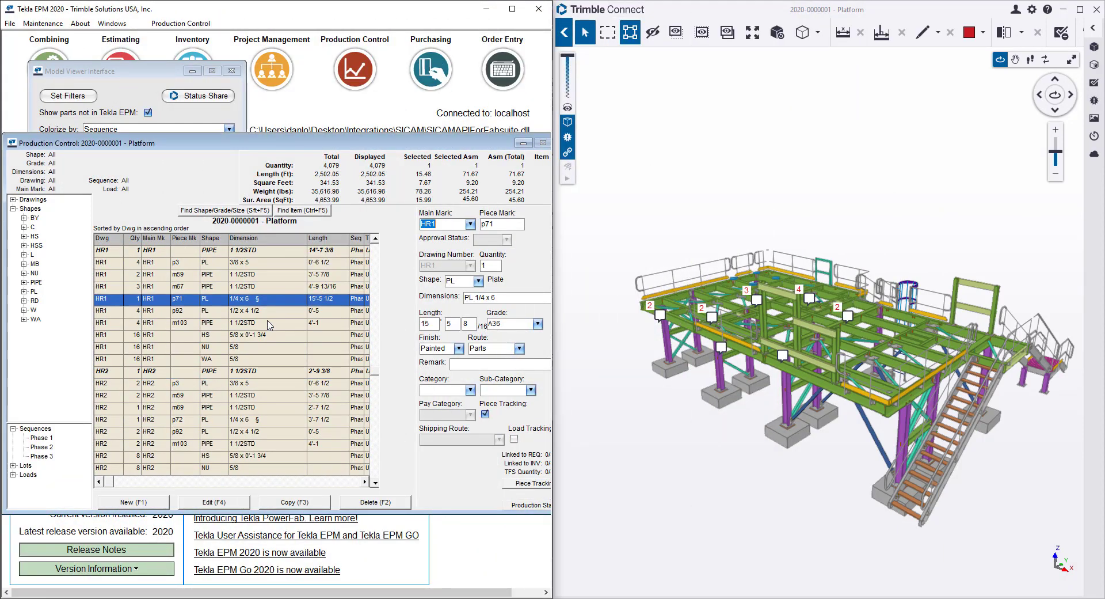
pyautogui.rightClick(266, 300)
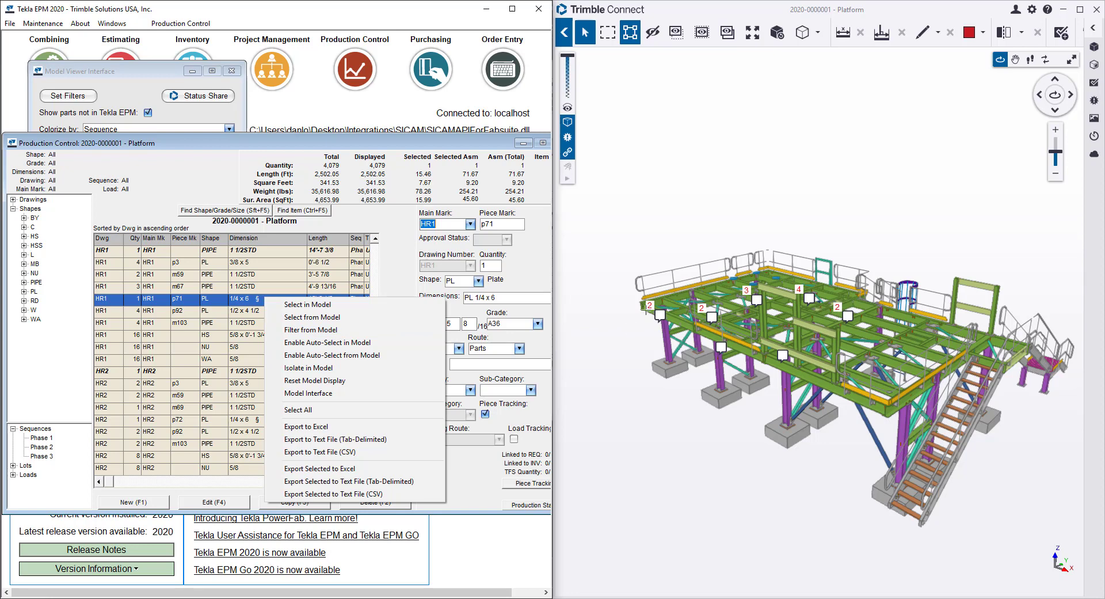
# Step: Select two railings in the 3D model and filter the parts list to them (HR1–HR3)
pyautogui.click(658, 276)
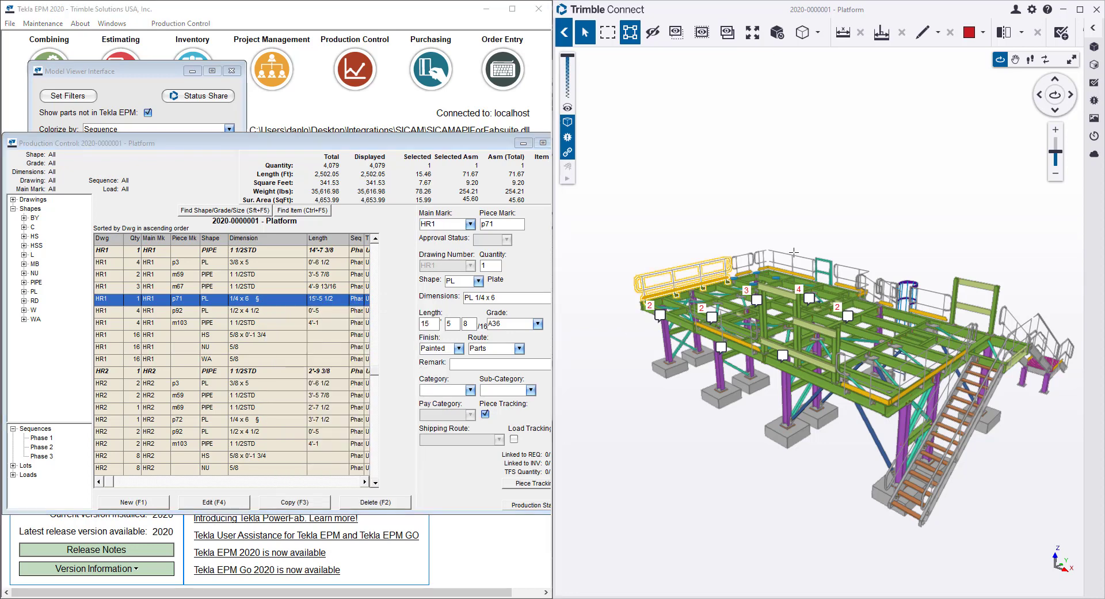
pyautogui.keyDown('ctrl'); pyautogui.click(770, 254); pyautogui.keyUp('ctrl')
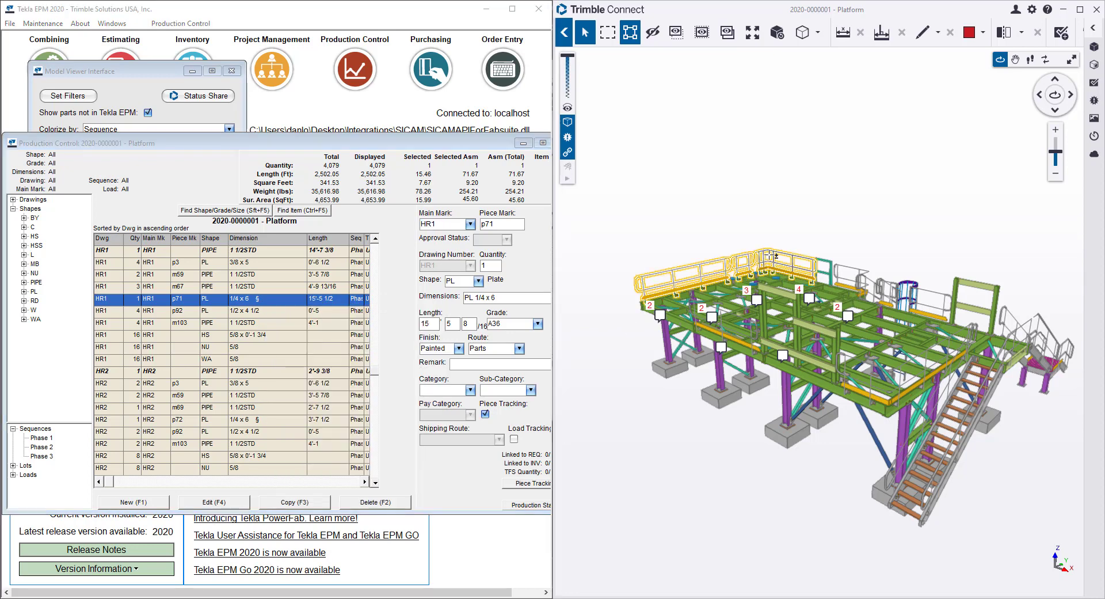
pyautogui.rightClick(309, 298)
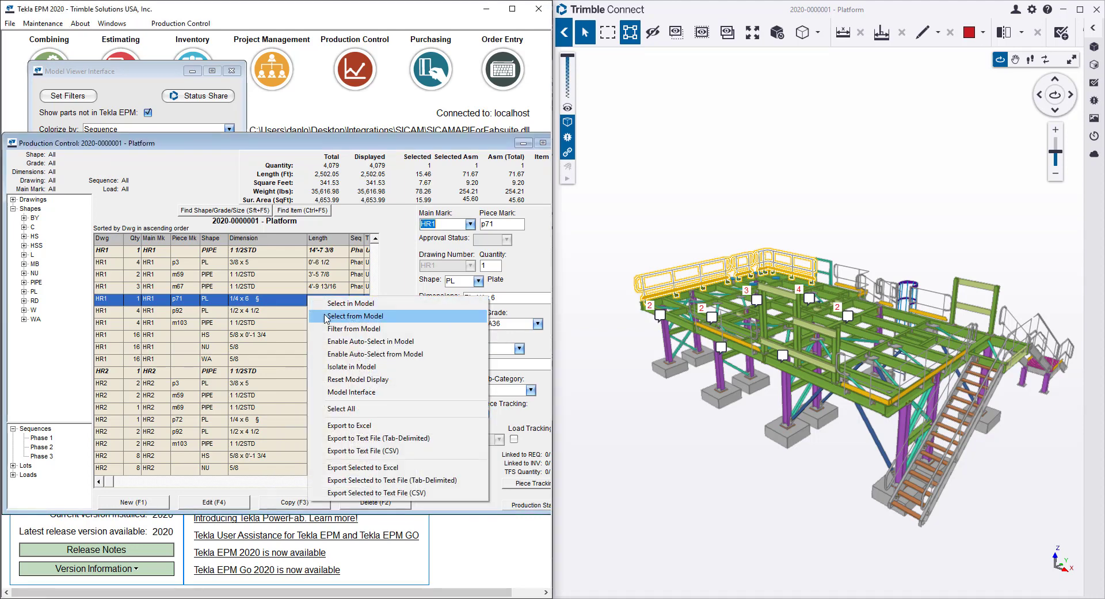
pyautogui.click(333, 328)
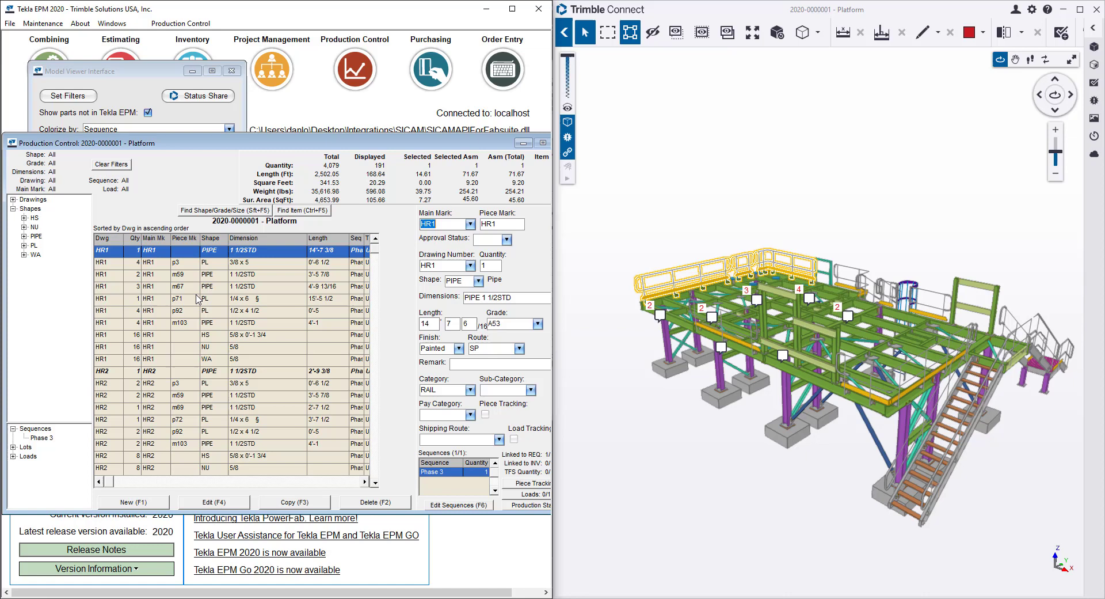
# Step: Regenerate the Production Control report to list all 4,079 parts again
pyautogui.click(180, 23)
pyautogui.click(213, 242)
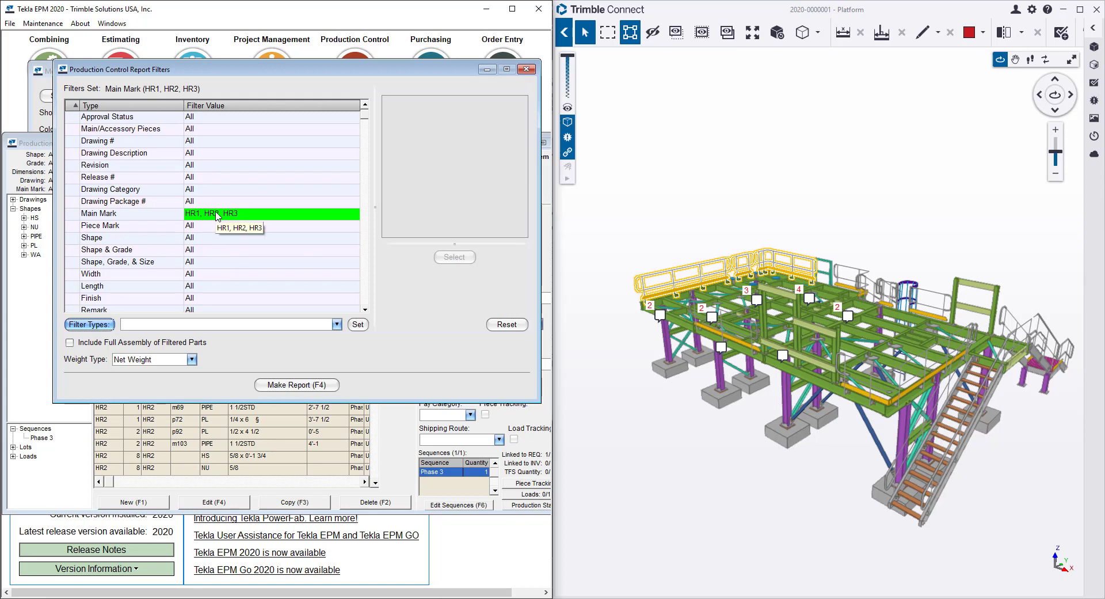
pyautogui.click(295, 384)
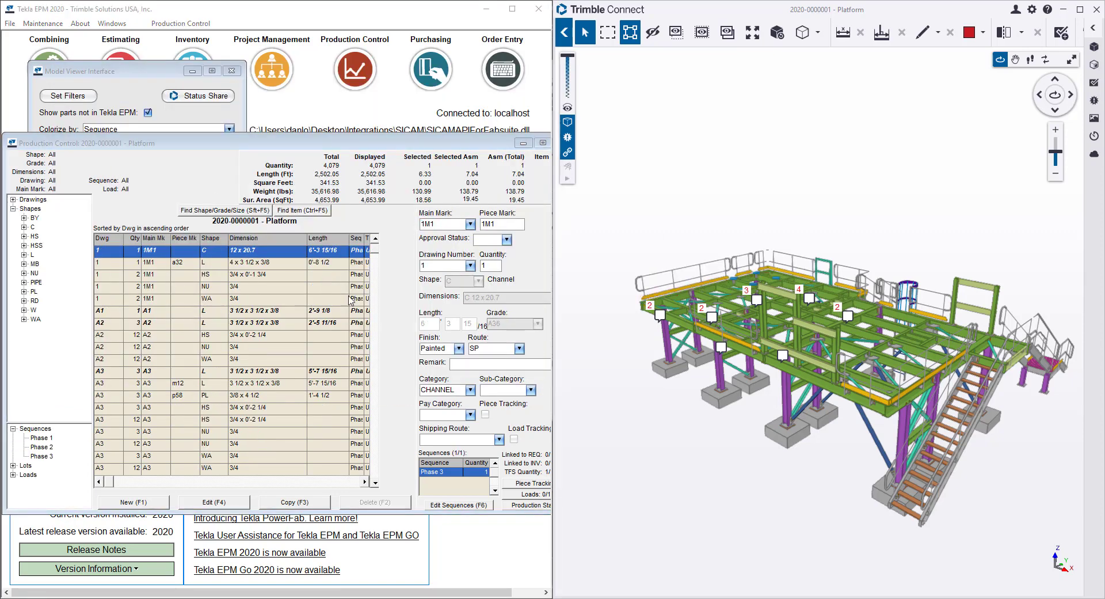
# Step: Isolate the A14 HSS braces in the 3D model
pyautogui.moveTo(374, 251); pyautogui.dragTo(377, 292)
pyautogui.scroll(-5, 372, 446)
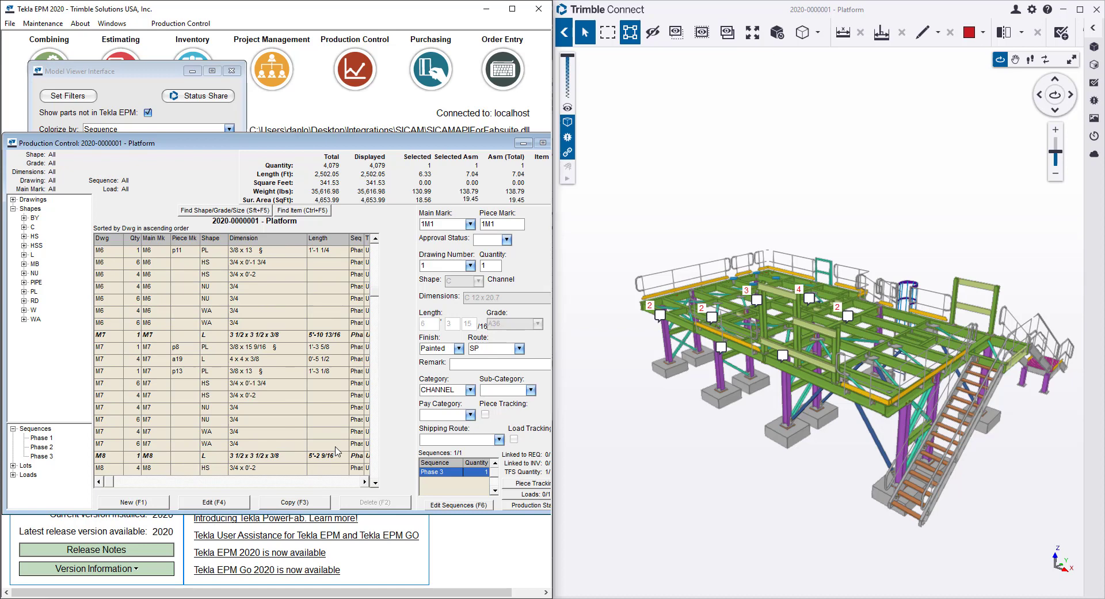
pyautogui.scroll(-5, 379, 448)
pyautogui.click(245, 384)
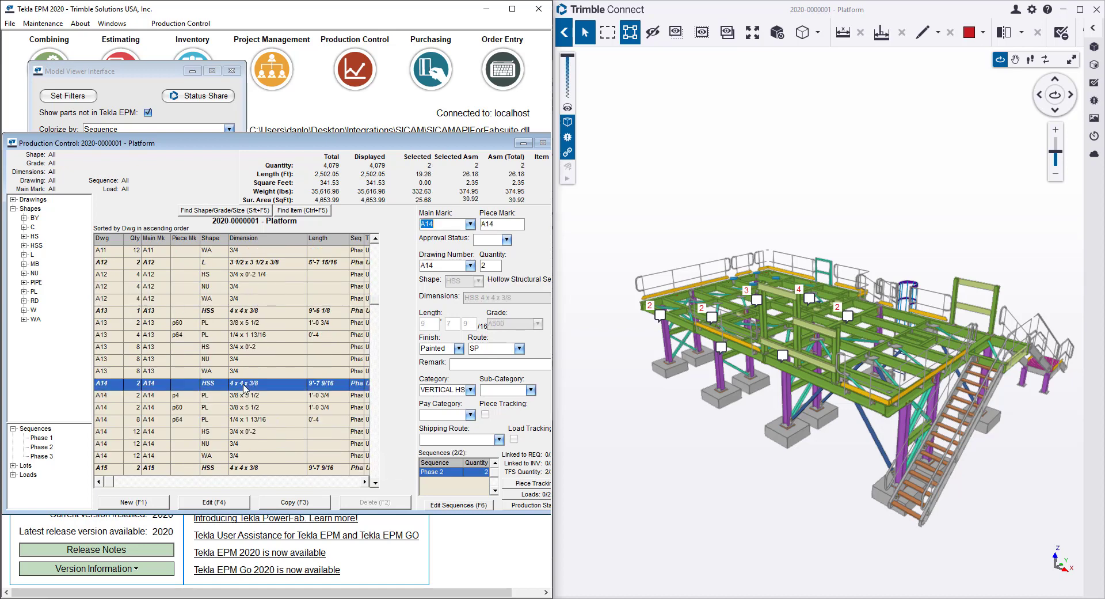
pyautogui.rightClick(244, 384)
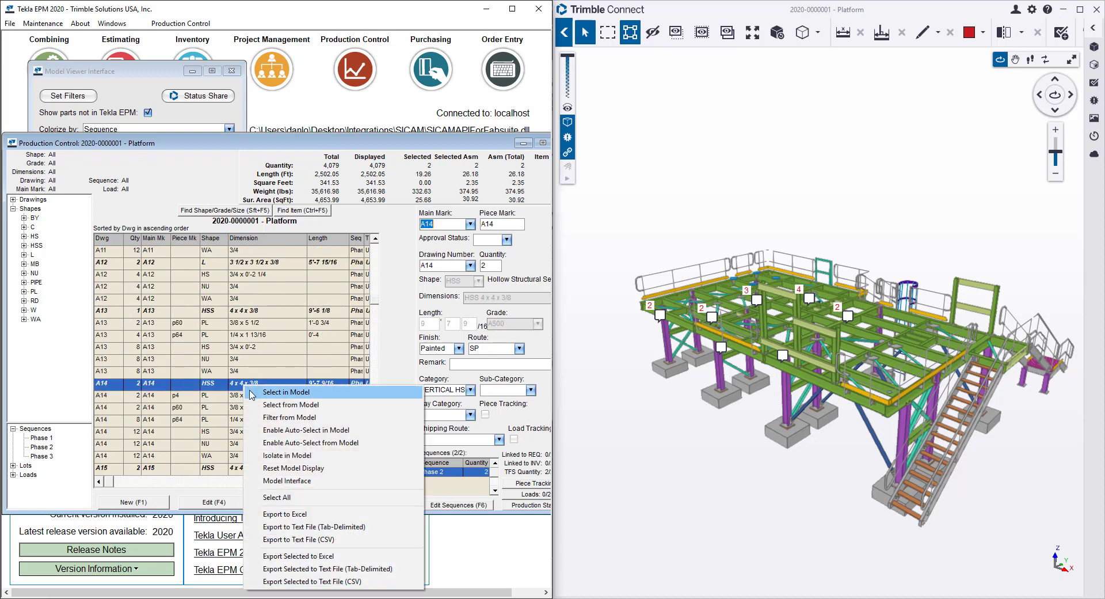
pyautogui.click(311, 454)
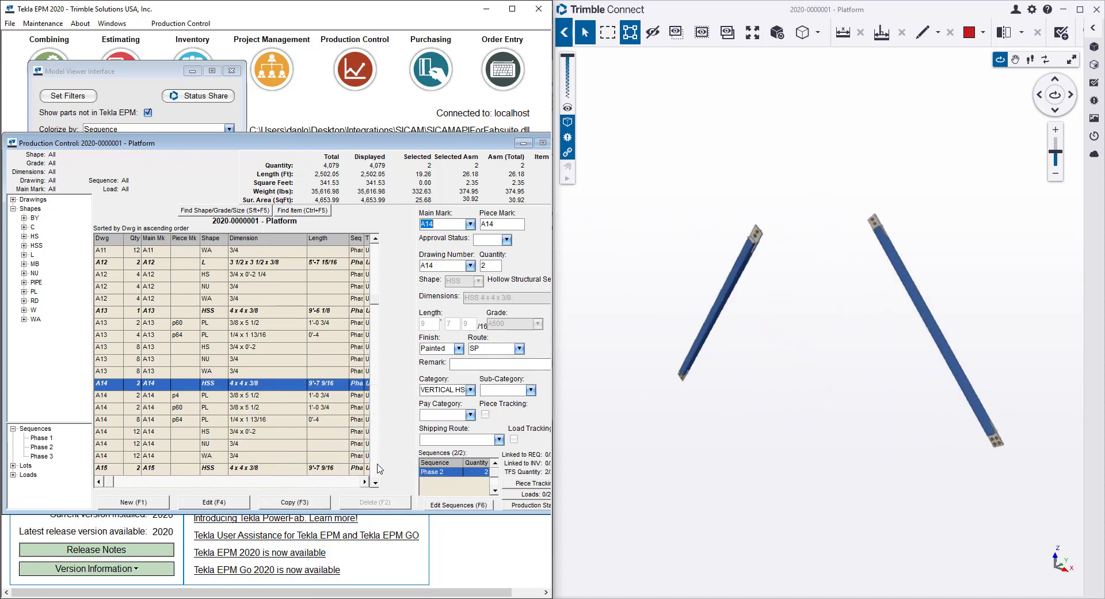
# Step: Isolate beam B14 (W12x35) in the model and orbit to inspect it
pyautogui.scroll(-5, 380, 469)
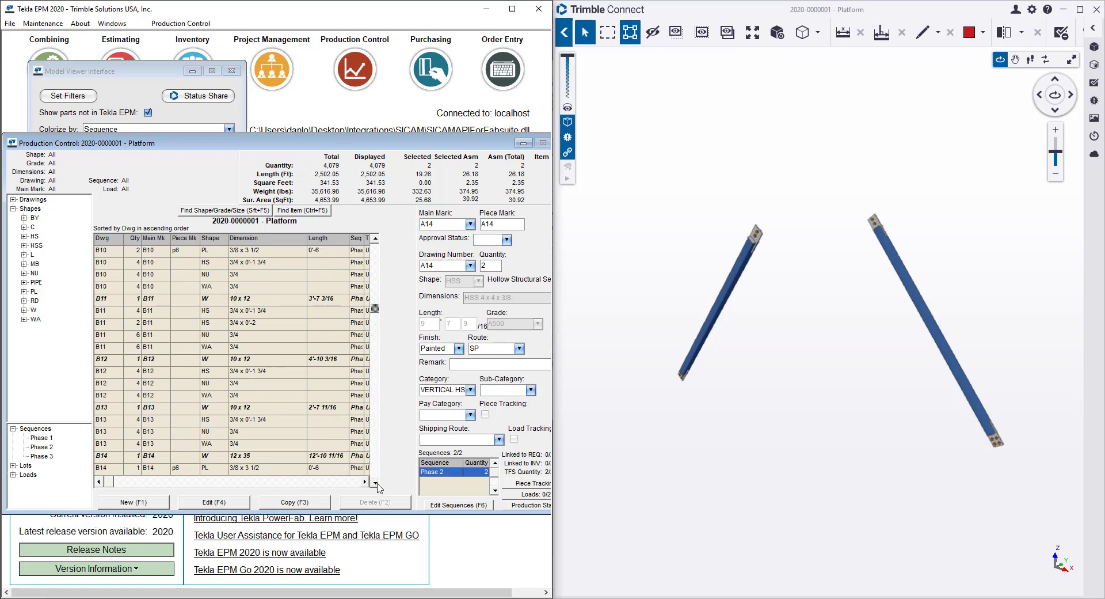
pyautogui.scroll(-2, 377, 484)
pyautogui.click(236, 373)
pyautogui.rightClick(235, 375)
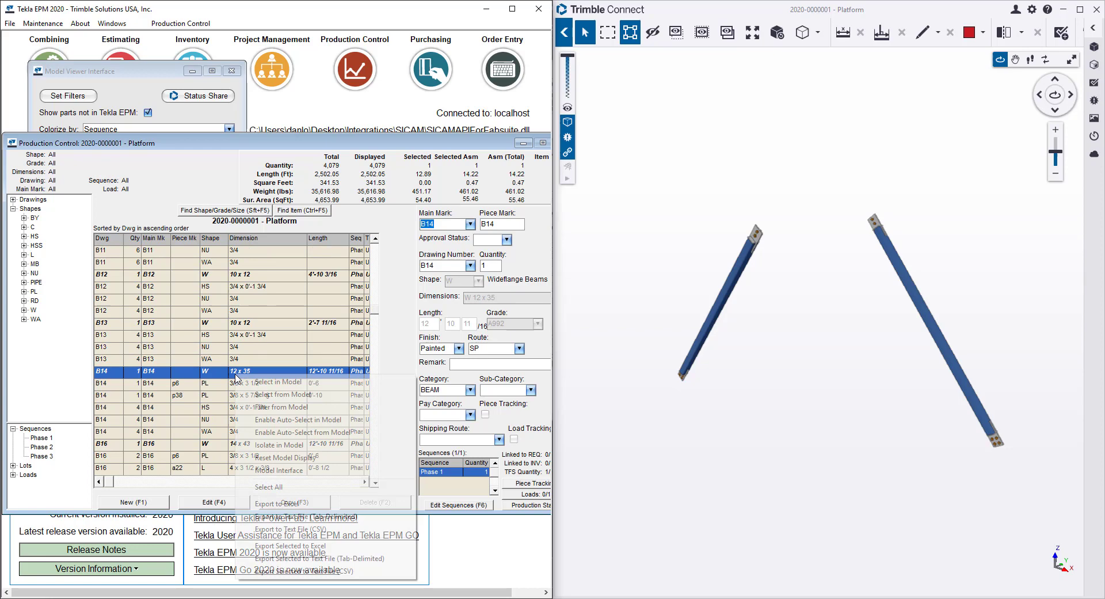
pyautogui.click(312, 448)
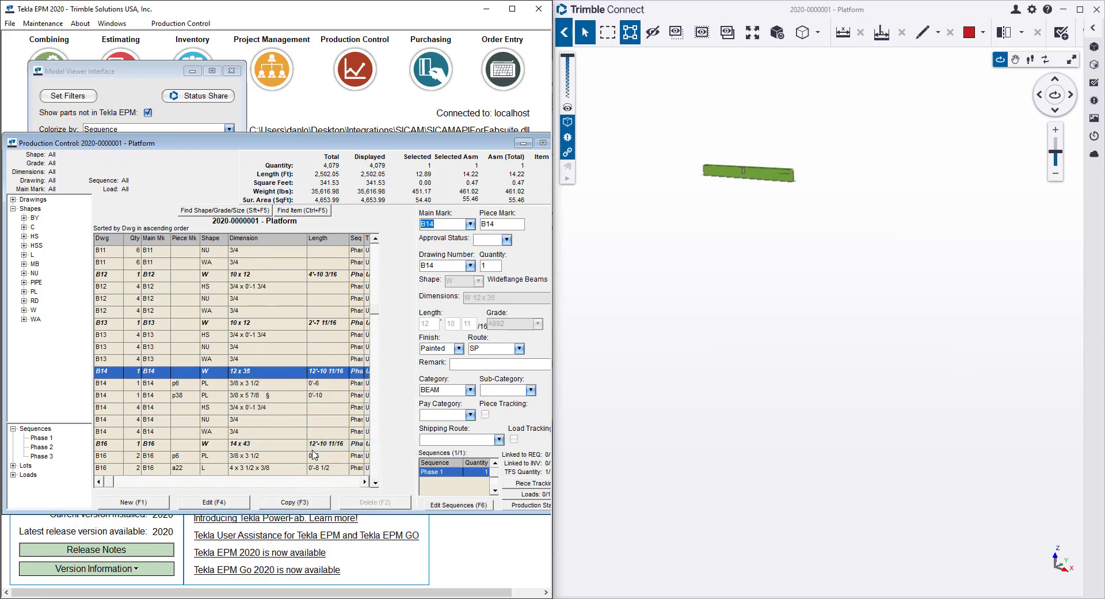
pyautogui.moveTo(863, 407)
pyautogui.mouseDown()
pyautogui.moveTo(791, 397)
pyautogui.moveTo(851, 374)
pyautogui.moveTo(861, 352)
pyautogui.mouseUp()
# Step: Reset the model display to show the full platform
pyautogui.scroll(5, 992, 409)
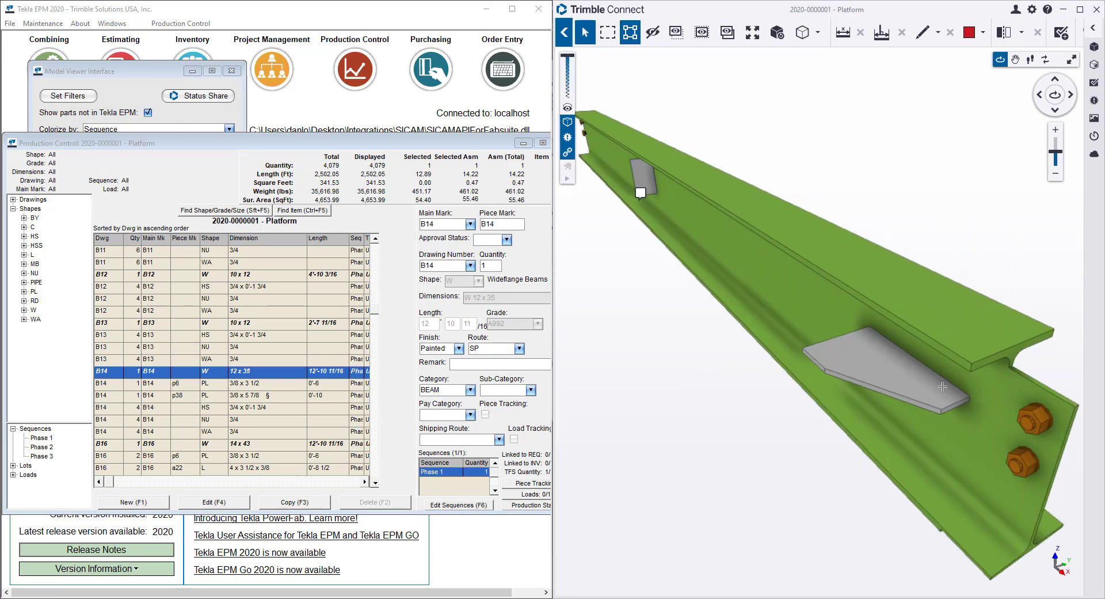
pyautogui.rightClick(286, 308)
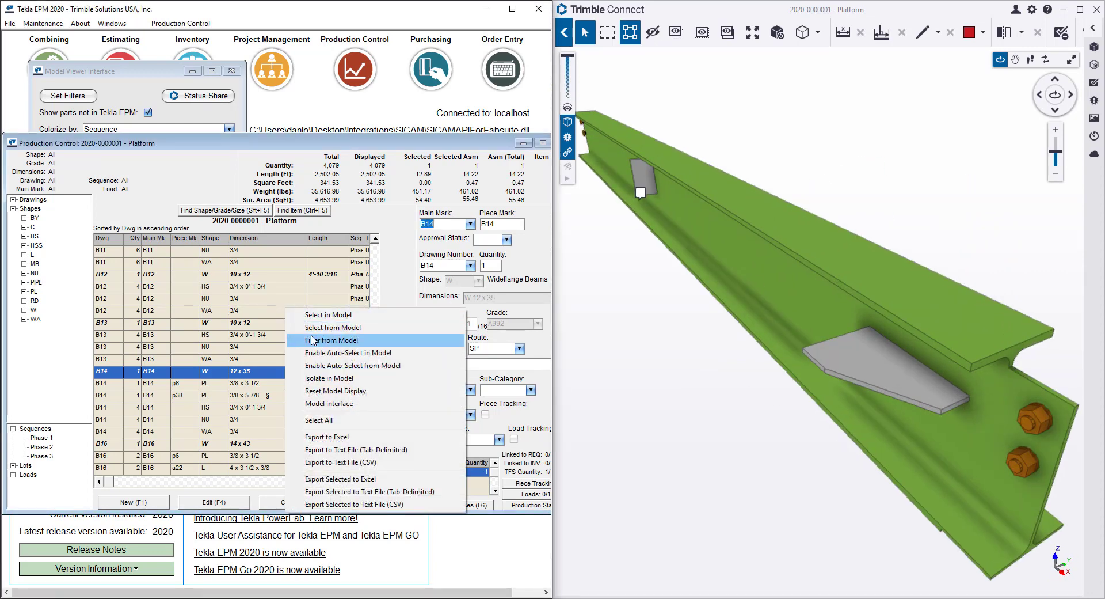
pyautogui.click(350, 391)
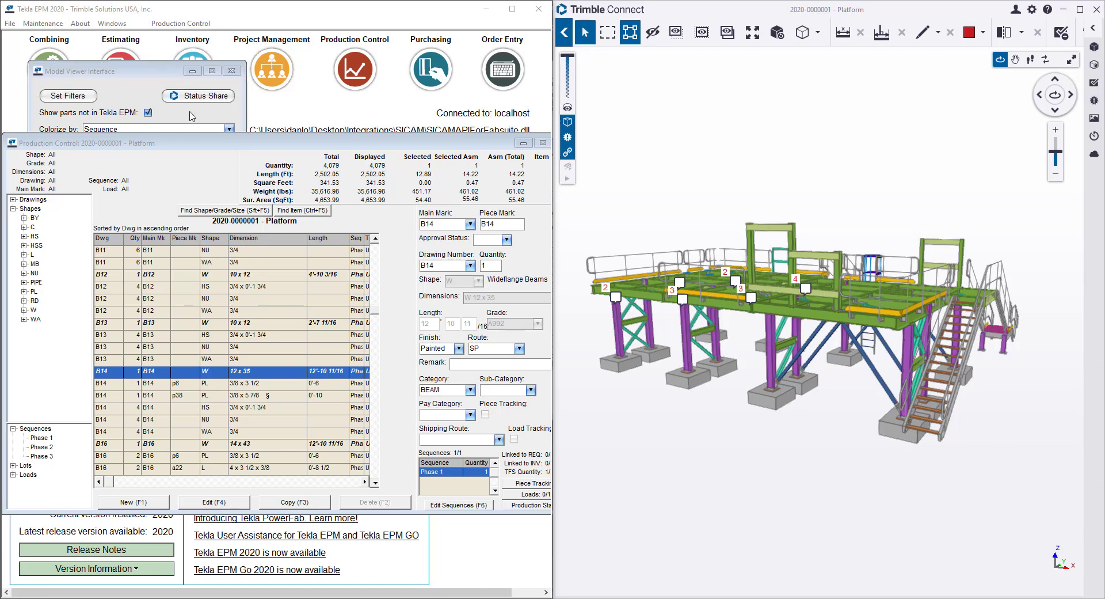
# Step: Colourize by Sequence, uncheck Not in Tekla EPM, Check None, then show only Phase 1
pyautogui.click(191, 116)
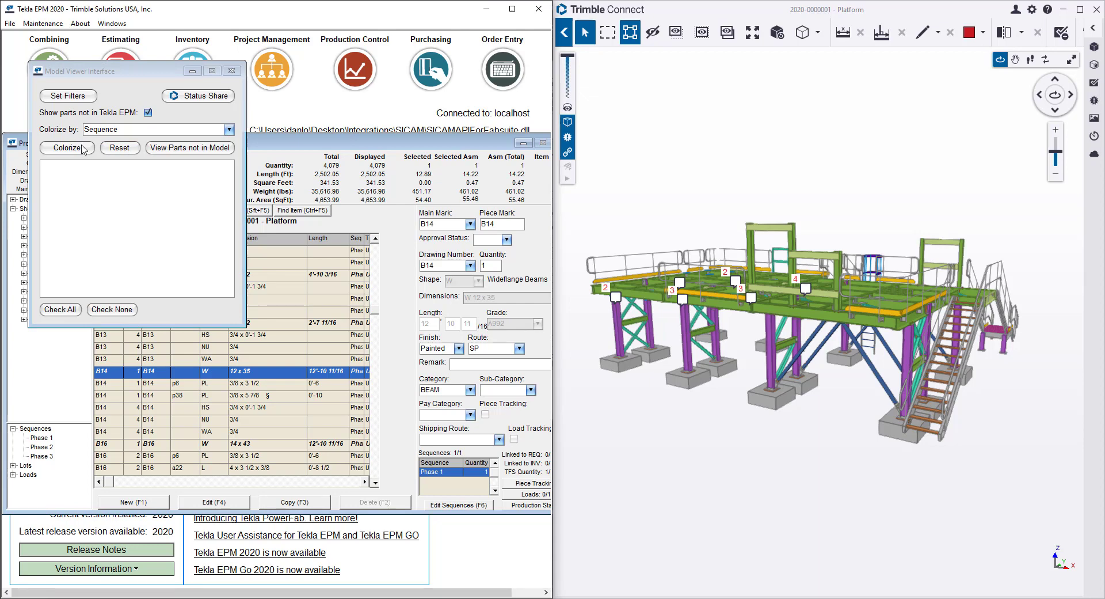
pyautogui.click(84, 148)
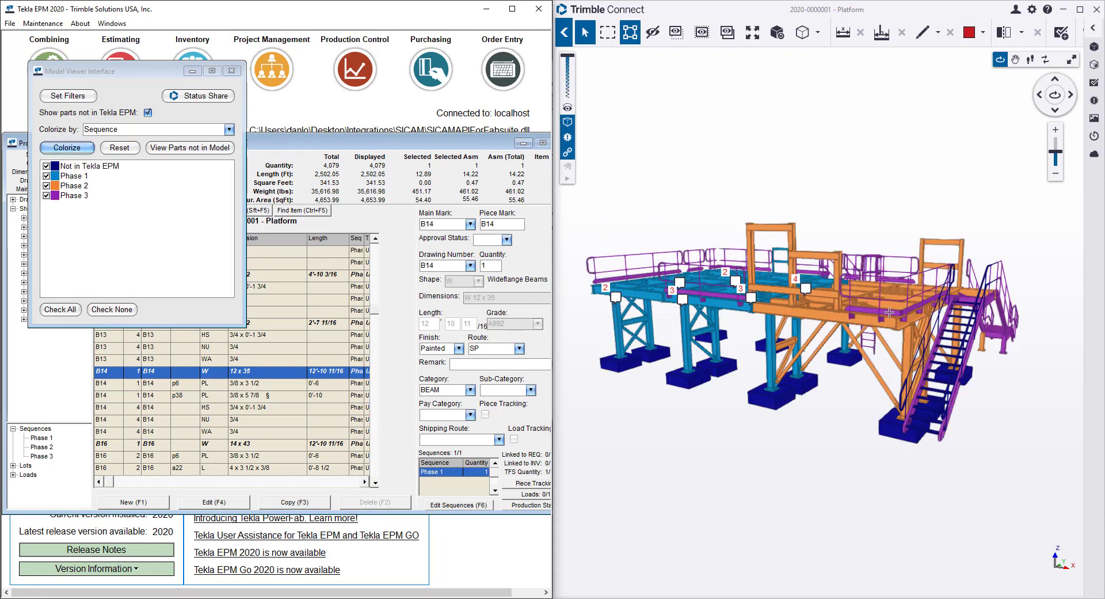
pyautogui.click(46, 166)
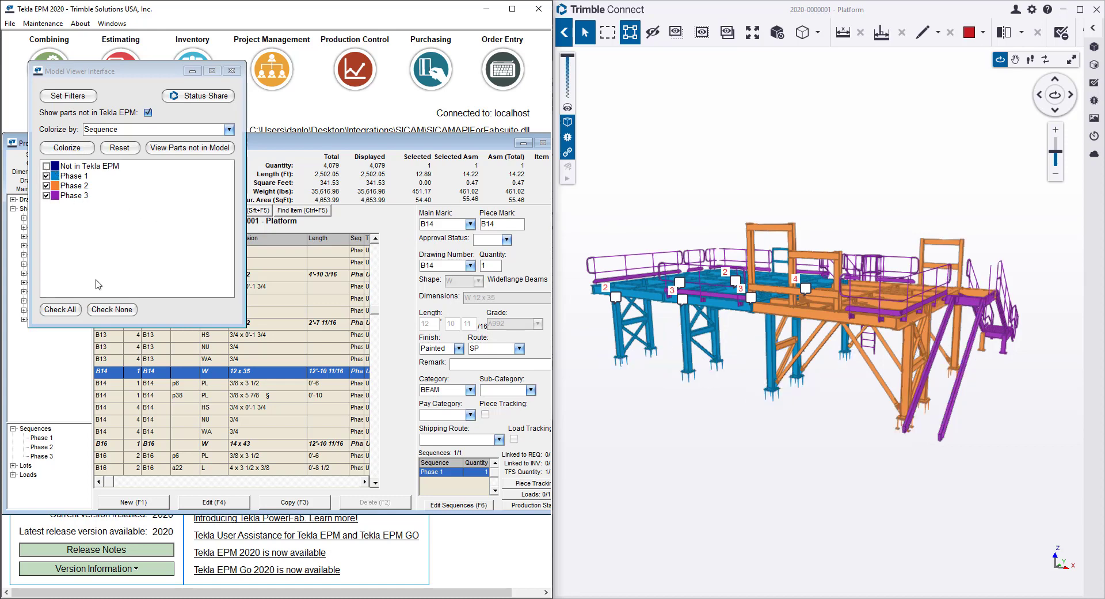
pyautogui.click(114, 310)
pyautogui.click(47, 176)
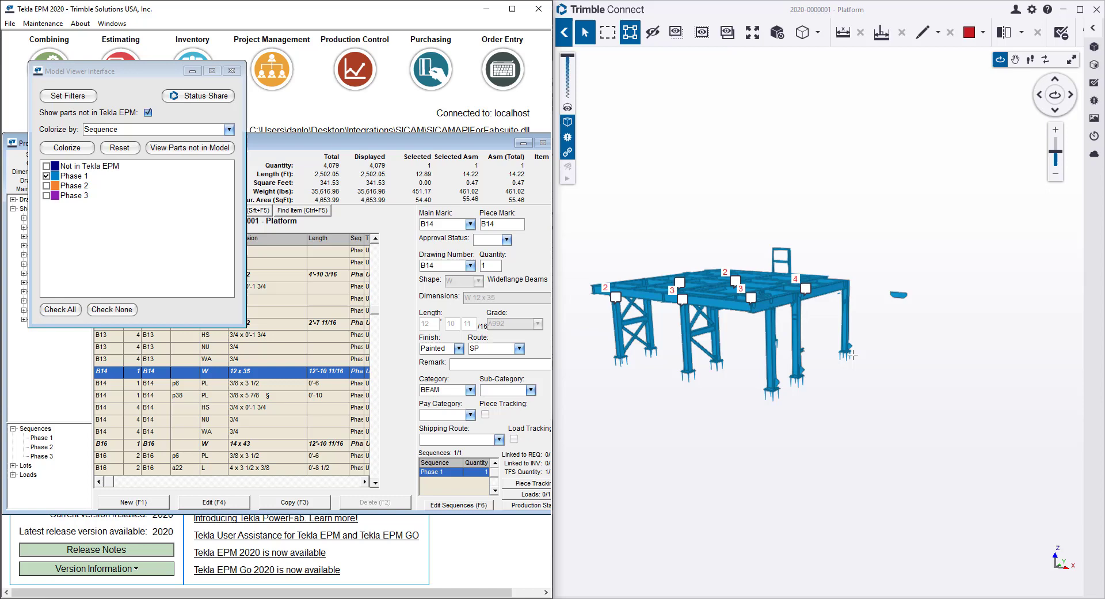
pyautogui.moveTo(965, 428); pyautogui.dragTo(630, 424)
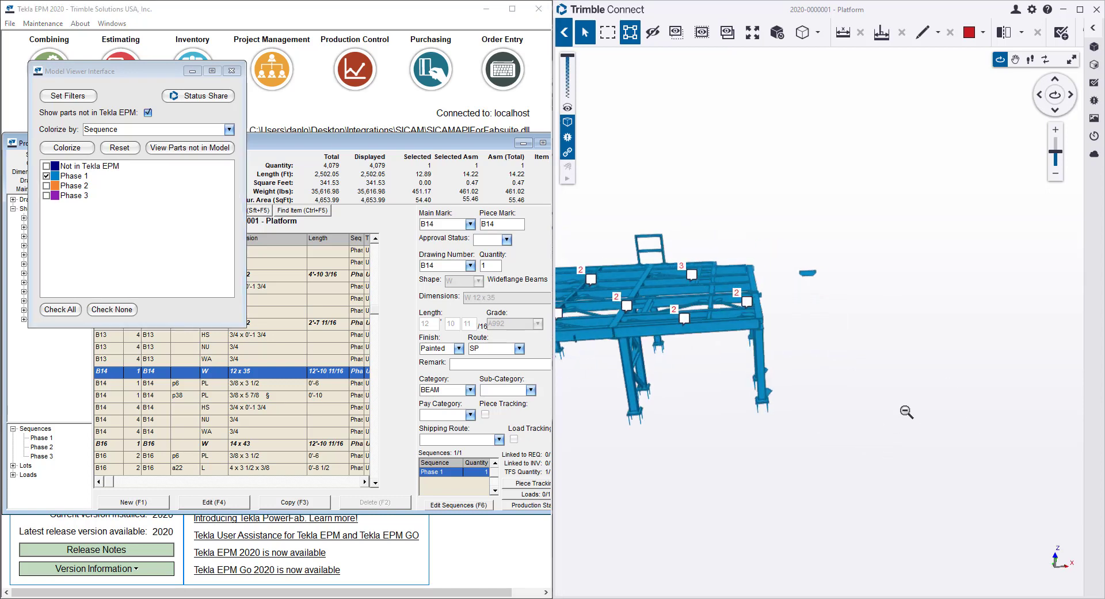
pyautogui.moveTo(727, 489); pyautogui.dragTo(726, 420)
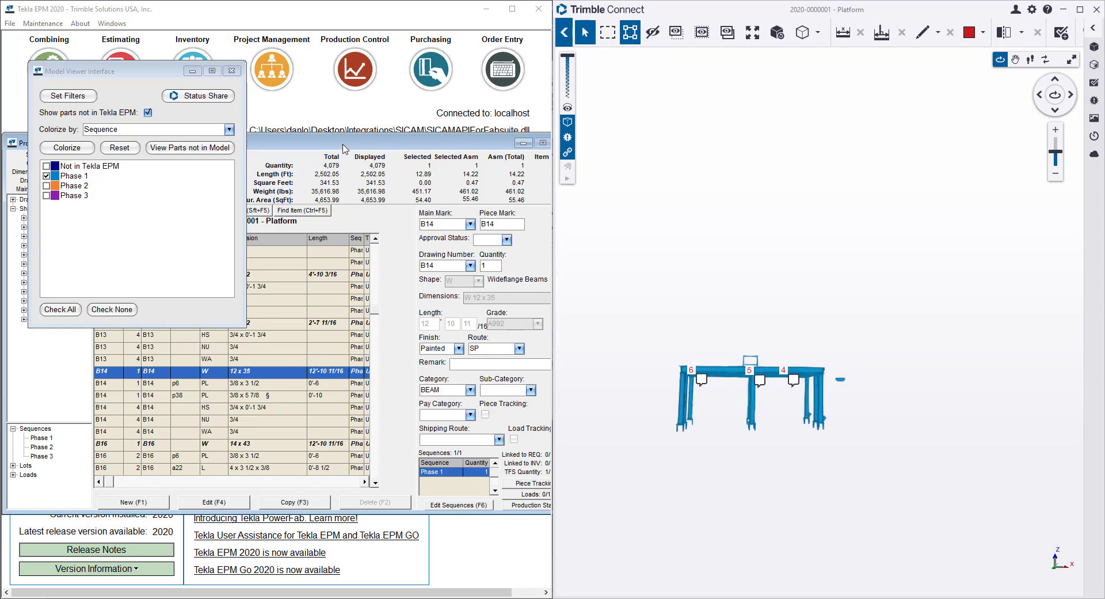
pyautogui.click(446, 224)
pyautogui.click(184, 24)
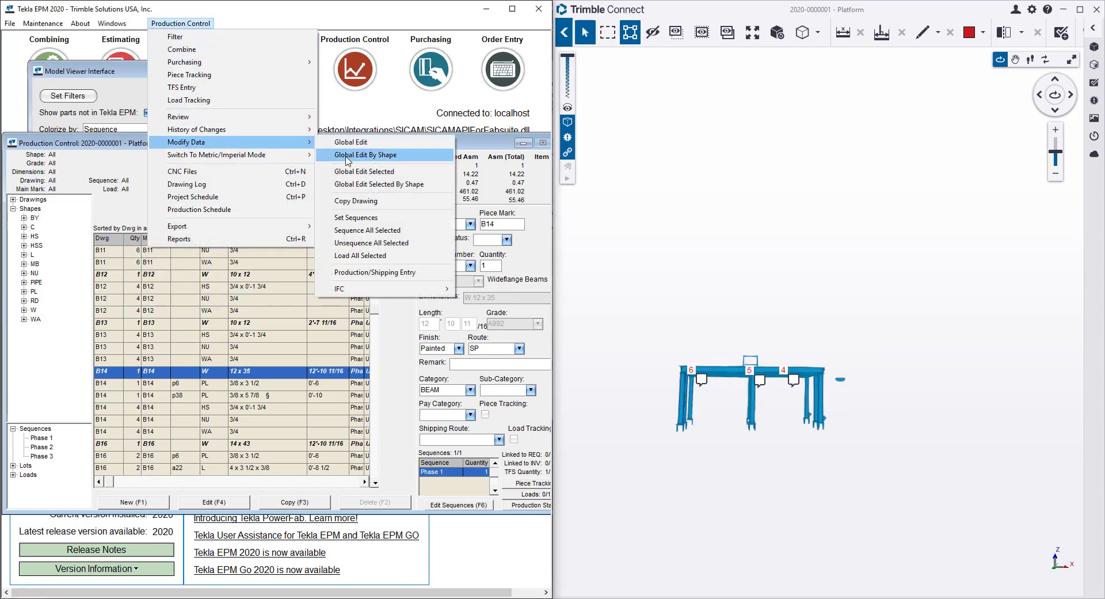
# Step: Open the Set Sequences tool and box-select the Phase 1 parts in the 3D model
pyautogui.click(371, 220)
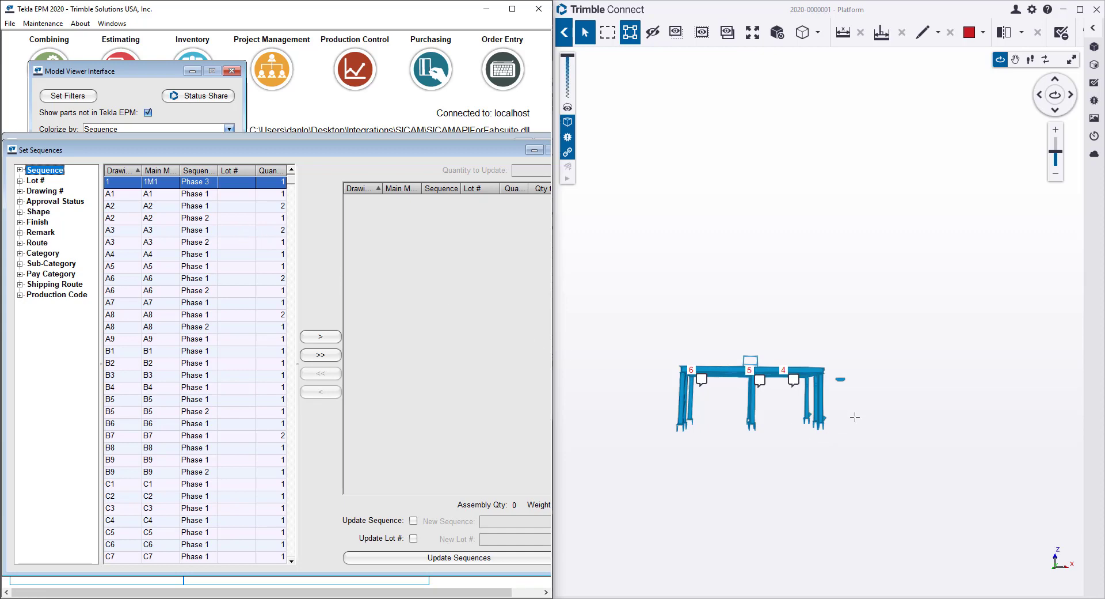
pyautogui.moveTo(855, 417); pyautogui.dragTo(849, 416)
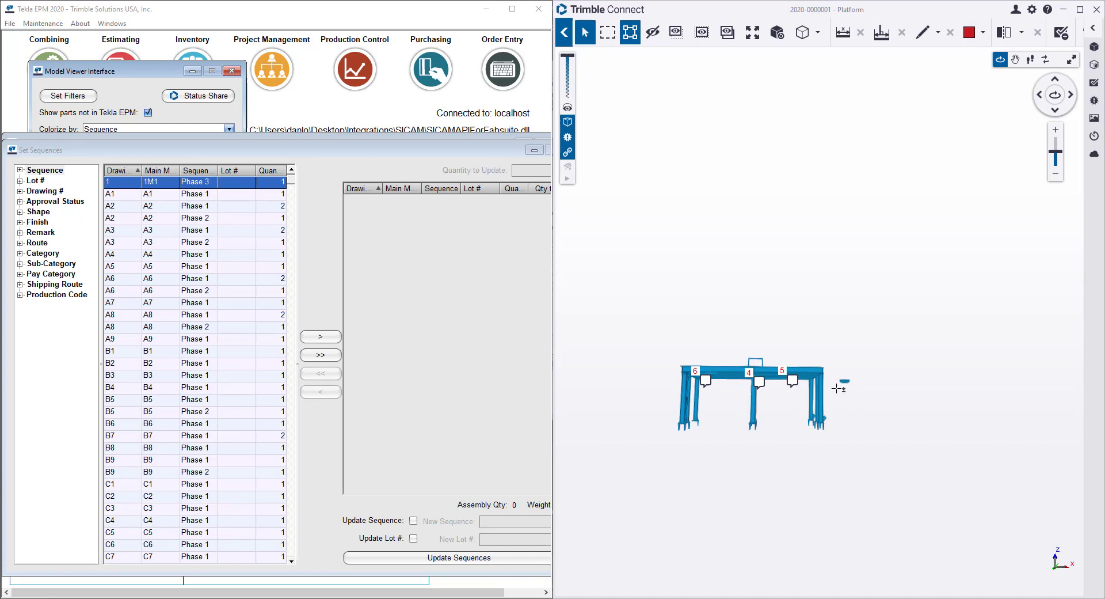
pyautogui.moveTo(836, 386); pyautogui.dragTo(623, 458)
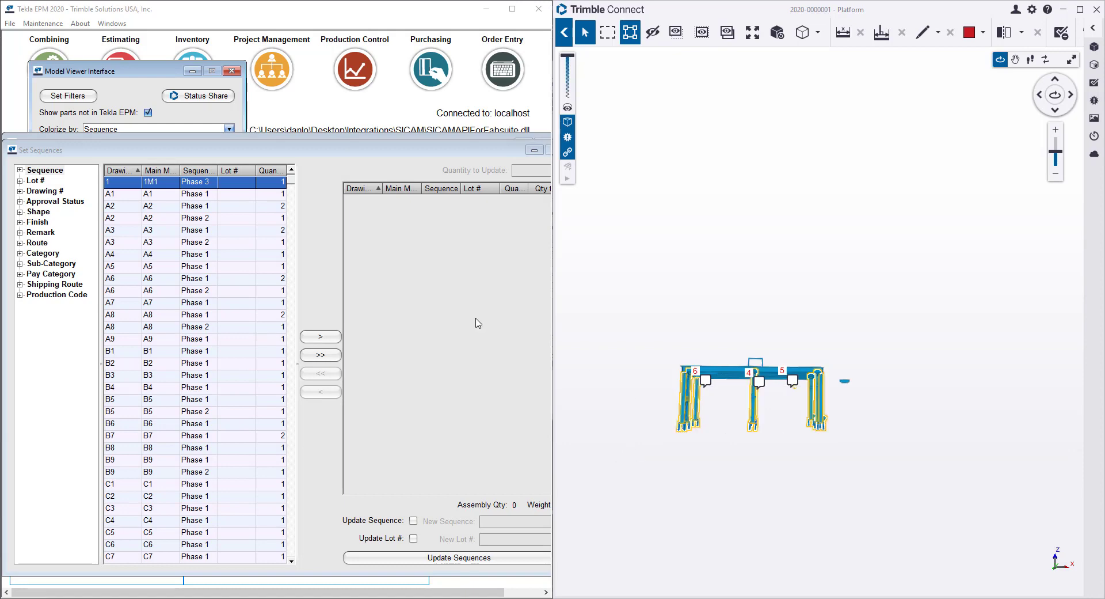
# Step: Load the model-selected parts into Set Sequences and update their lot number to 1-A
pyautogui.rightClick(380, 292)
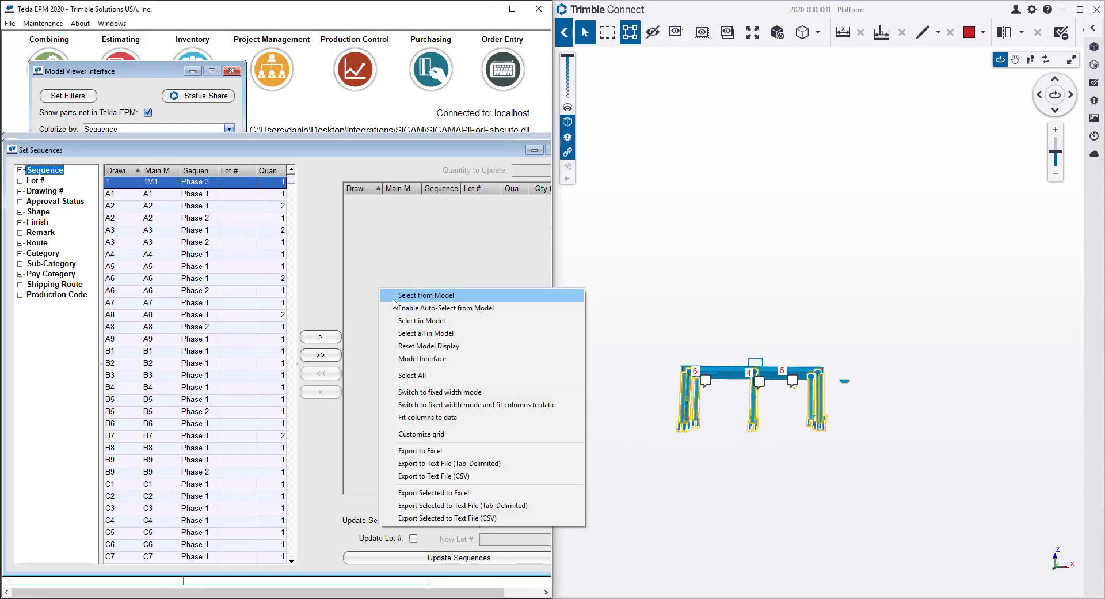
pyautogui.click(429, 295)
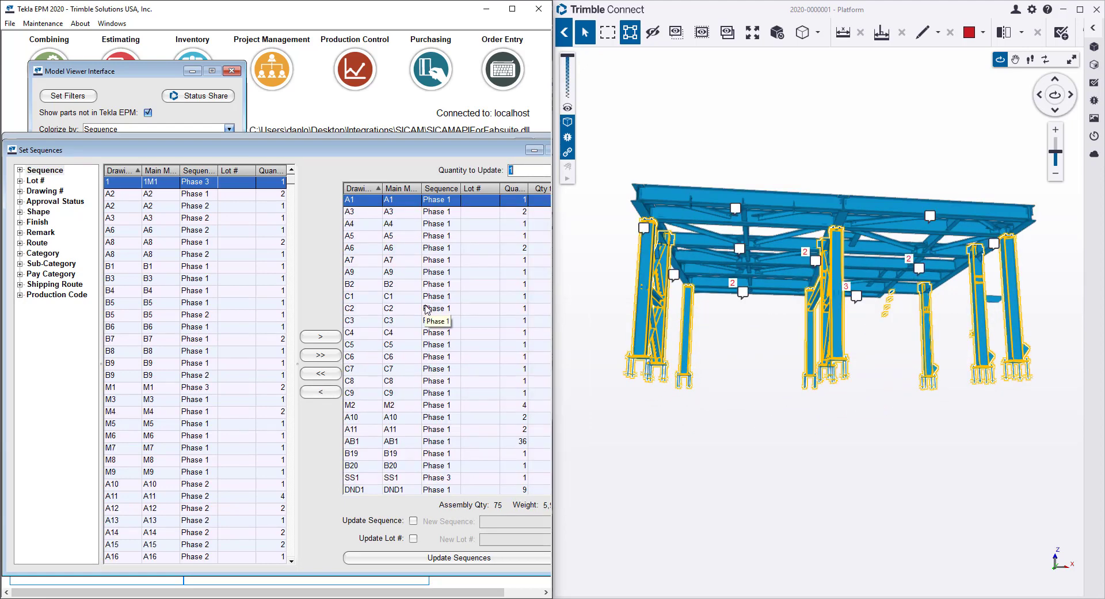
pyautogui.click(414, 538)
pyautogui.write('1-A')
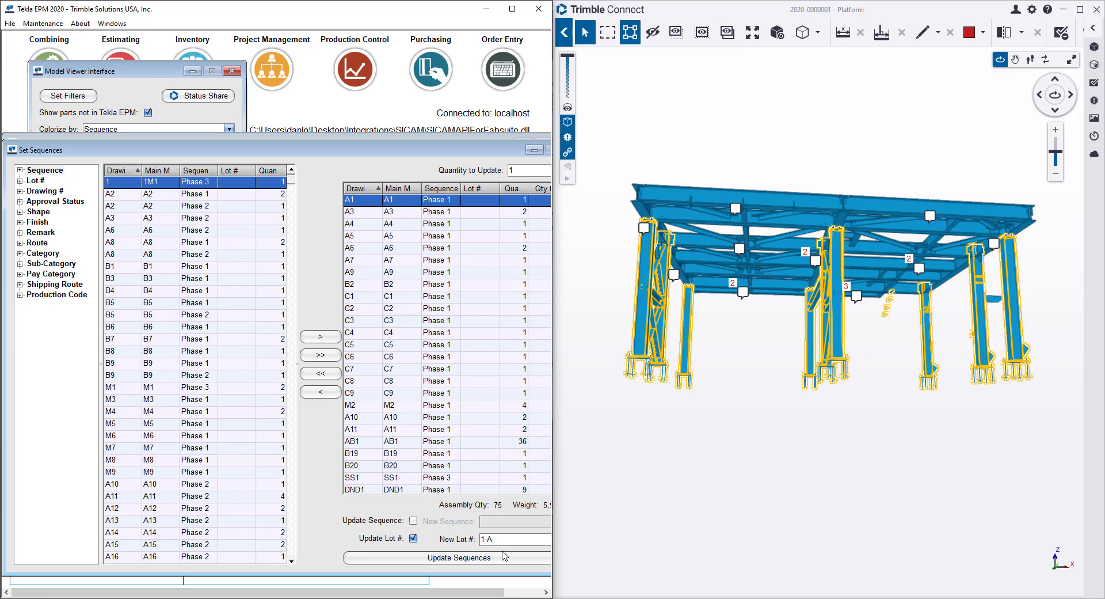
pyautogui.click(504, 556)
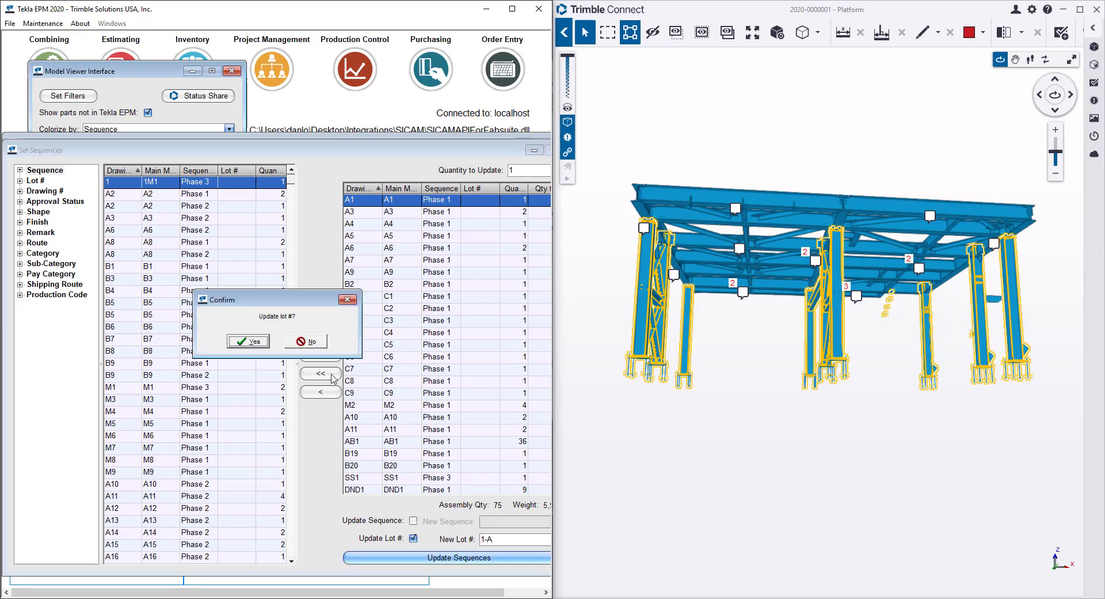
pyautogui.click(261, 341)
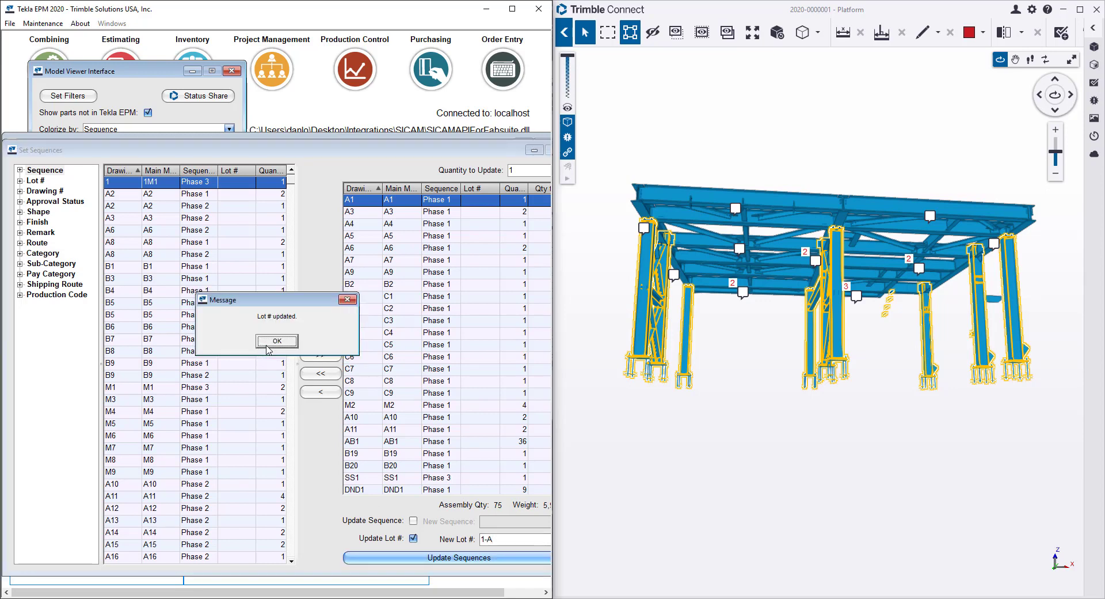
pyautogui.click(269, 346)
pyautogui.moveTo(747, 368); pyautogui.dragTo(811, 431)
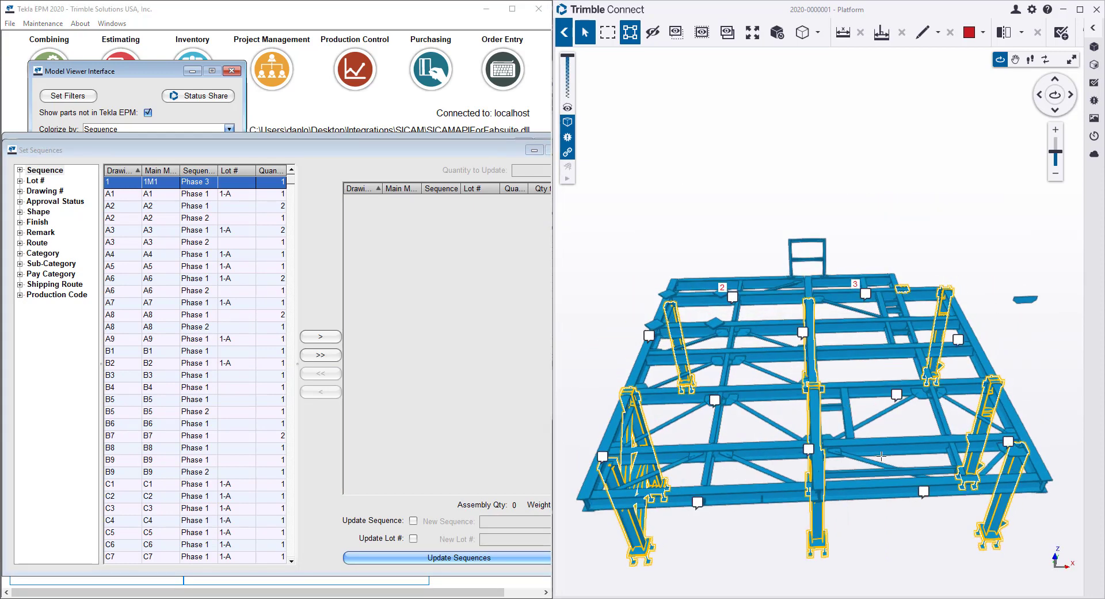
# Step: Filter the list to Phase 1 parts and sort it by Lot #
pyautogui.click(21, 170)
pyautogui.click(49, 182)
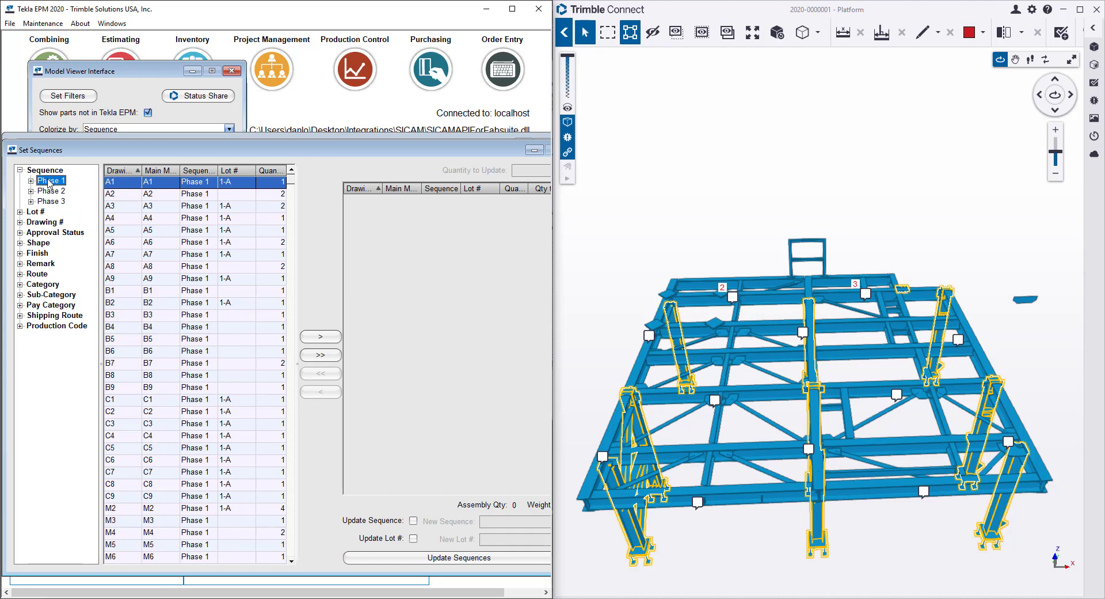
pyautogui.click(19, 212)
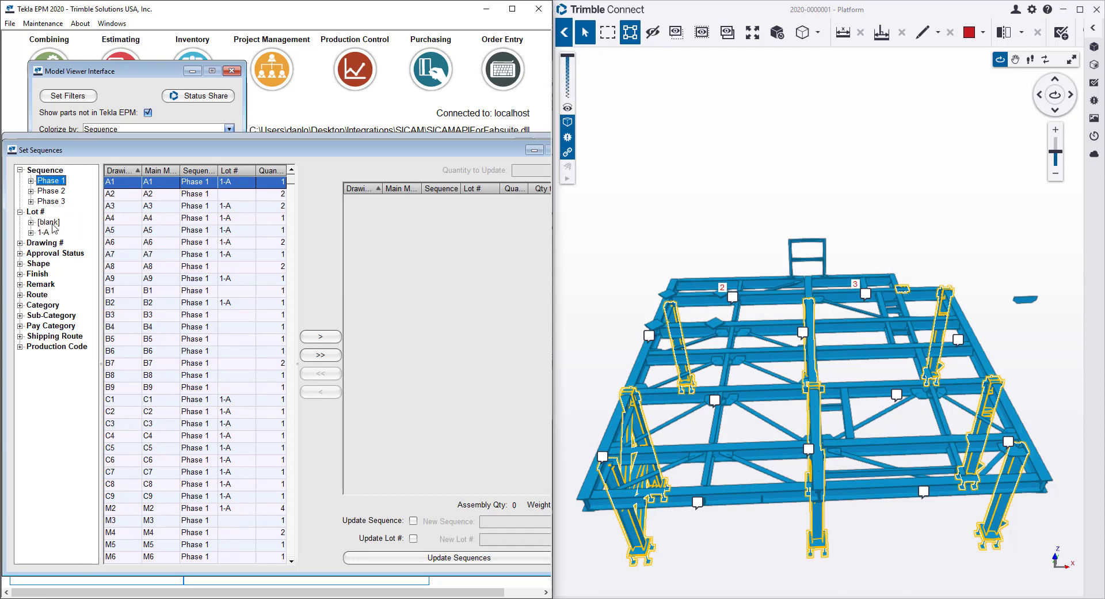
pyautogui.click(49, 222)
pyautogui.click(54, 181)
pyautogui.click(230, 170)
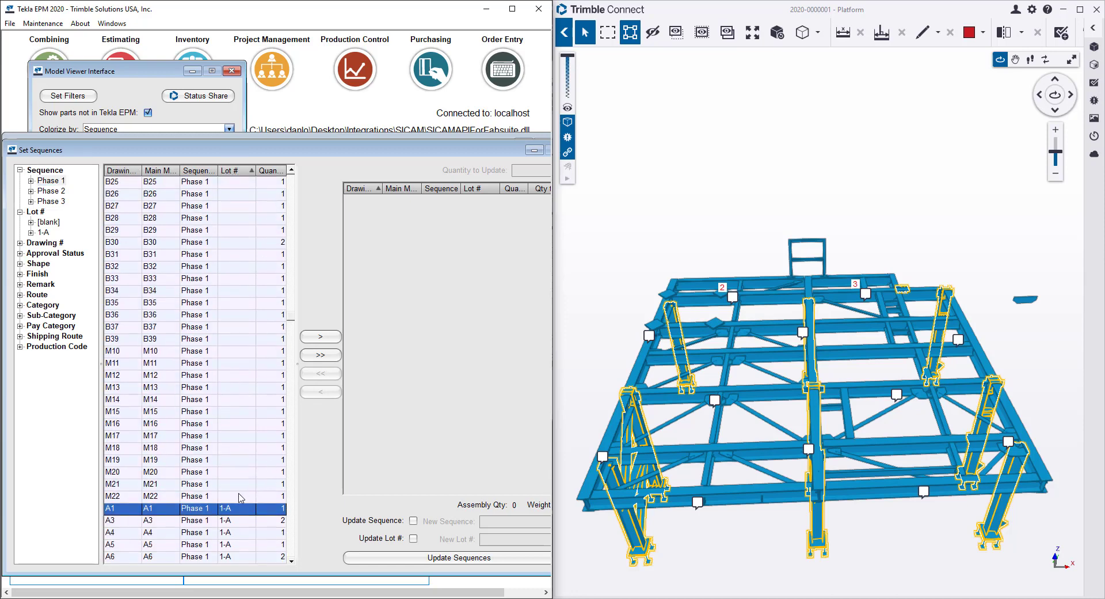
pyautogui.moveTo(292, 315); pyautogui.dragTo(303, 167)
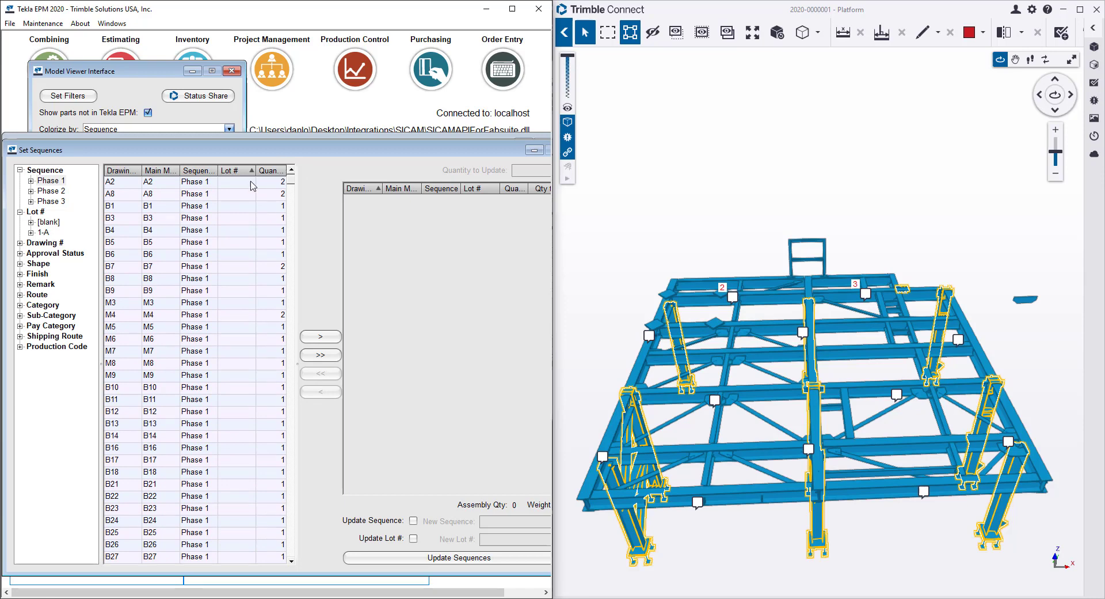
# Step: Move the blank-lot parts to the update list and set their lot to 1-B
pyautogui.hotkey('ctrl', 'a')
pyautogui.click(322, 338)
pyautogui.click(413, 538)
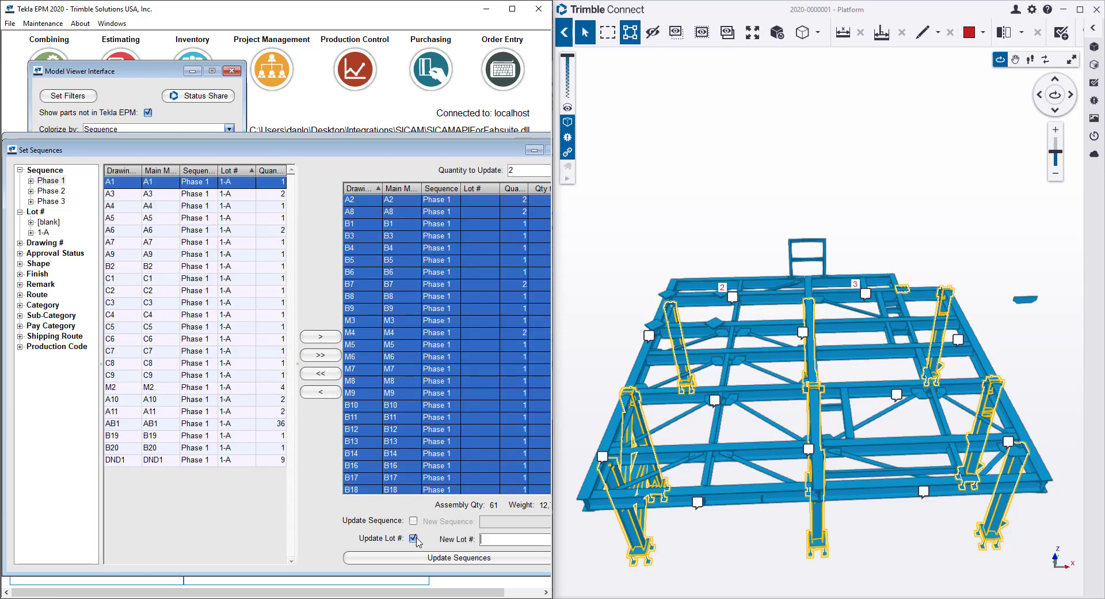
pyautogui.doubleClick(483, 540)
pyautogui.write('1-B')
pyautogui.click(459, 557)
pyautogui.click(254, 341)
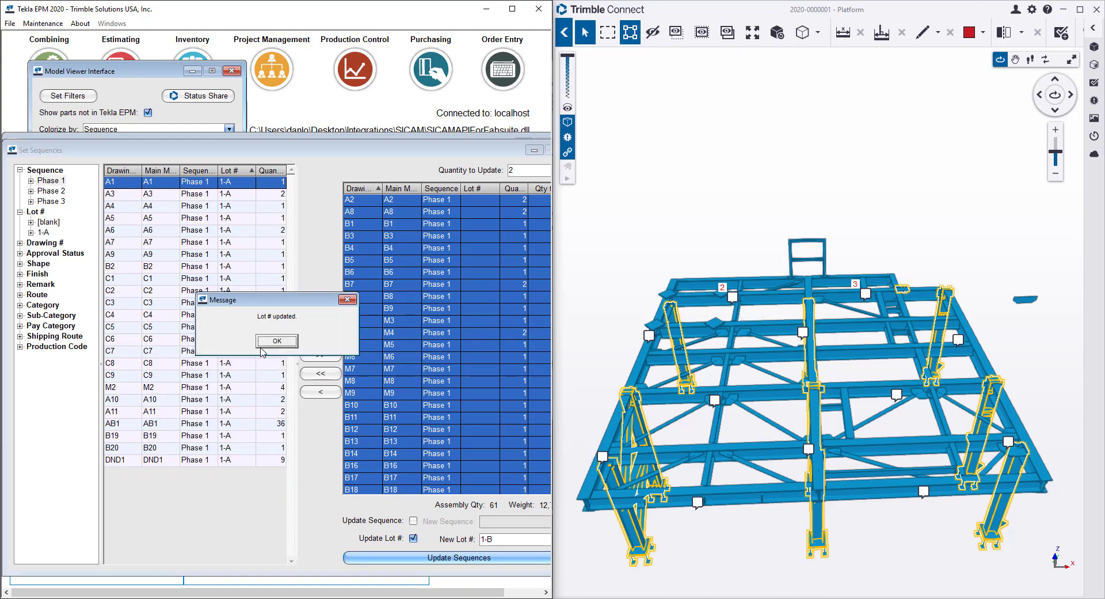
pyautogui.click(266, 341)
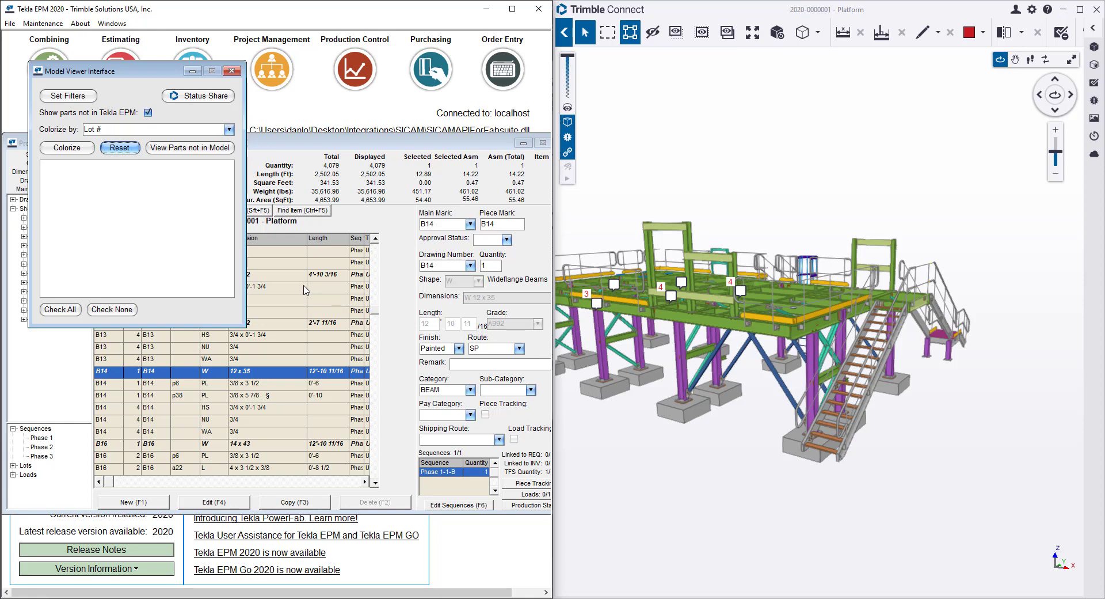
# Step: Review the three truck loads in Load Tracking, then return to the parts list
pyautogui.click(280, 143)
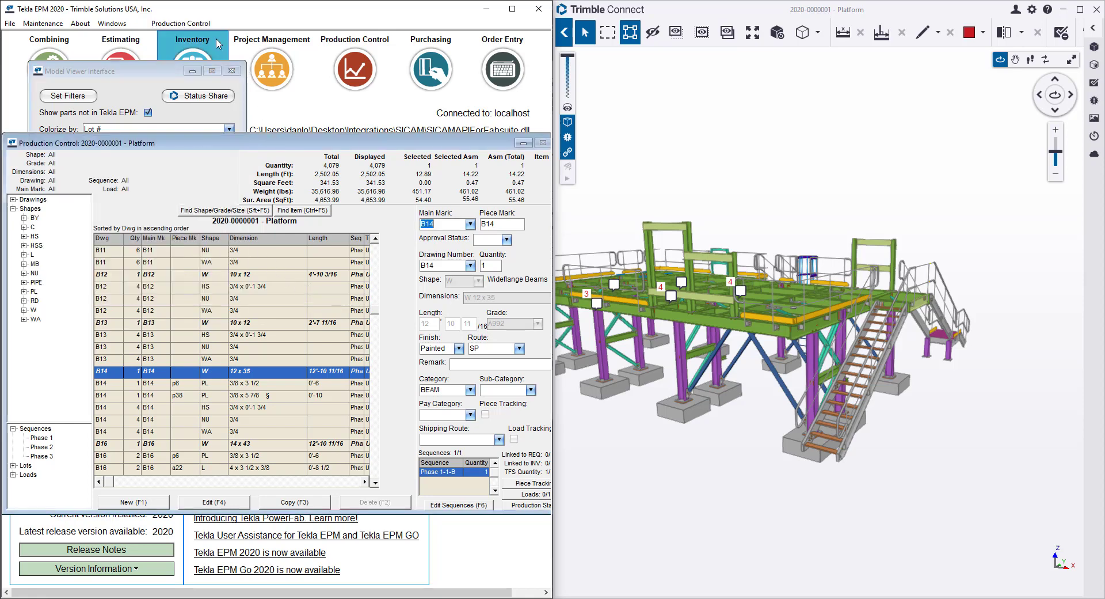
pyautogui.click(181, 23)
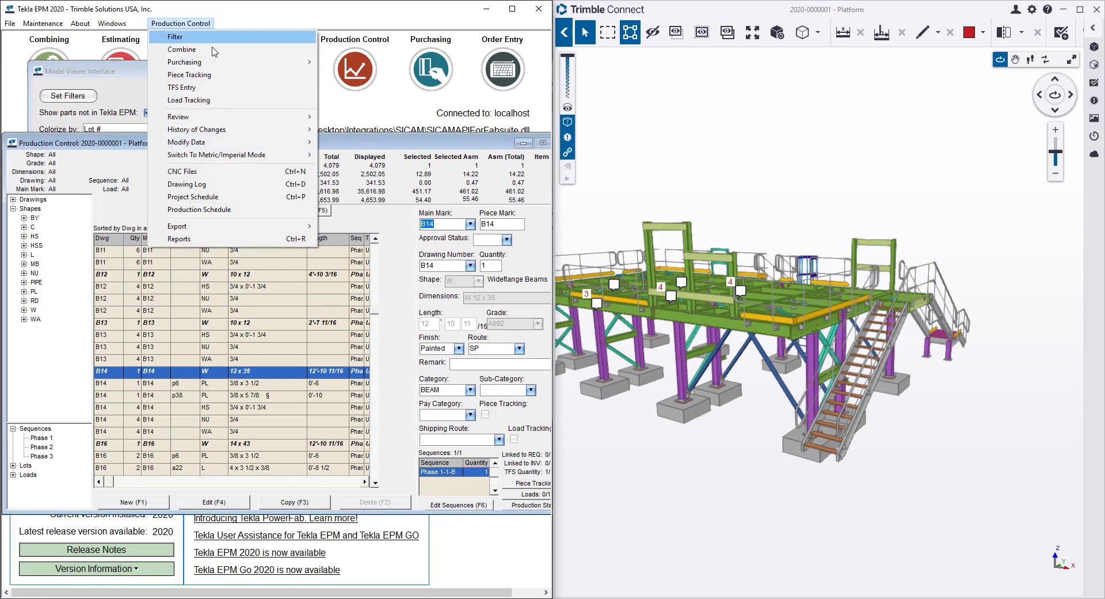
pyautogui.click(226, 101)
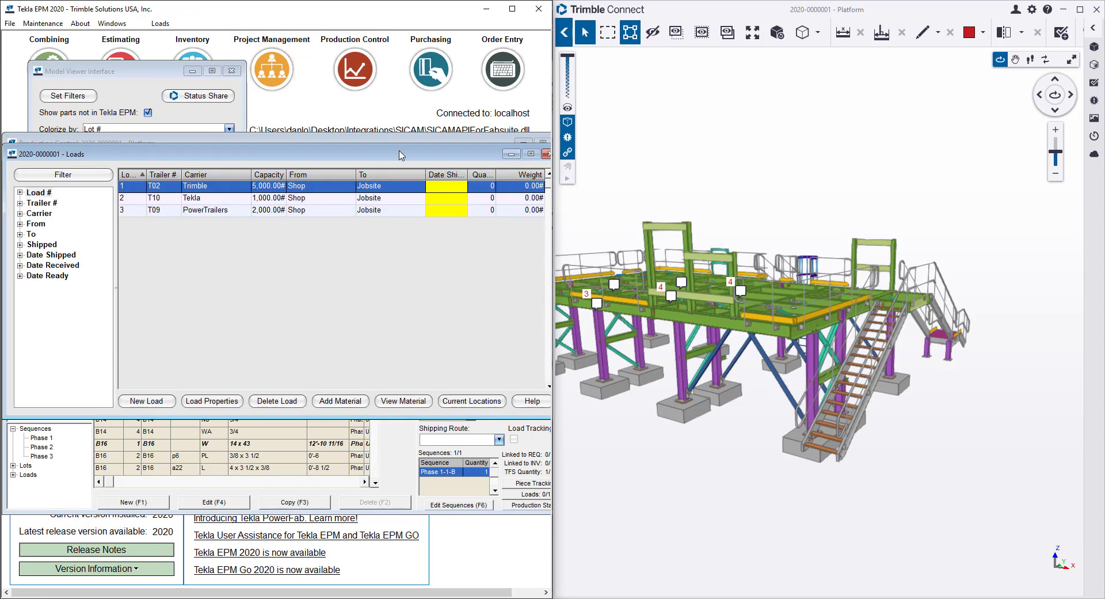
pyautogui.moveTo(426, 155); pyautogui.dragTo(406, 167)
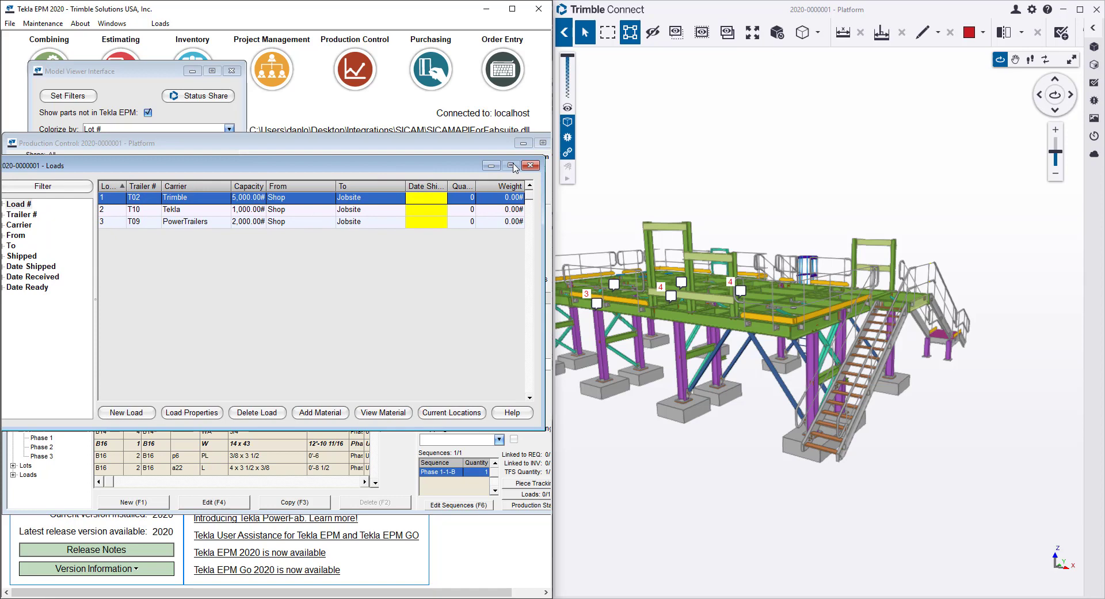
pyautogui.click(530, 165)
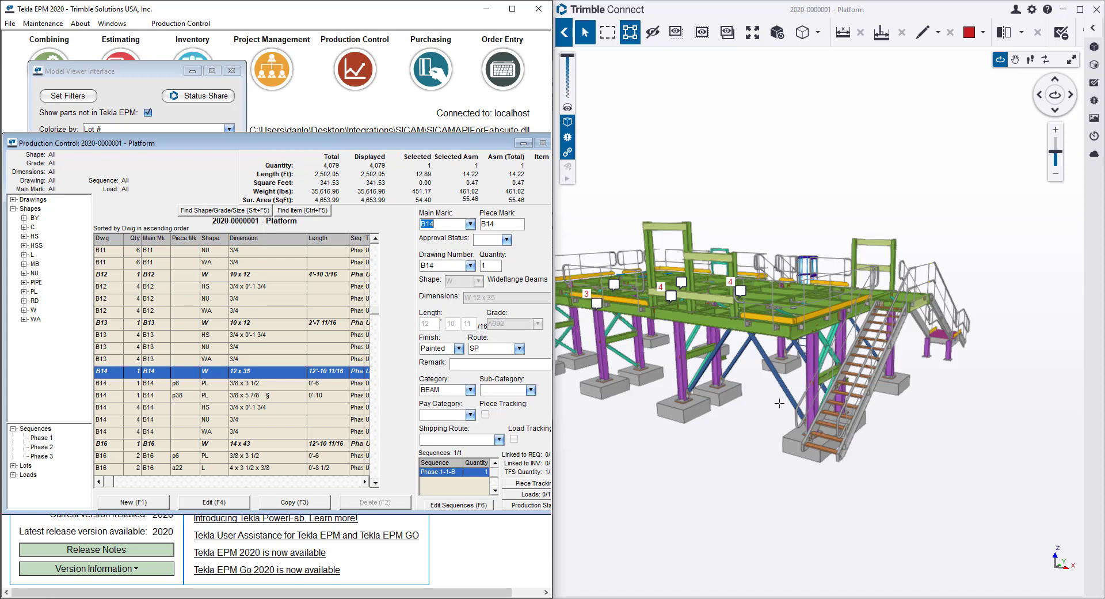
pyautogui.scroll(-2, 778, 403)
pyautogui.scroll(-2, 737, 401)
pyautogui.scroll(-2, 691, 400)
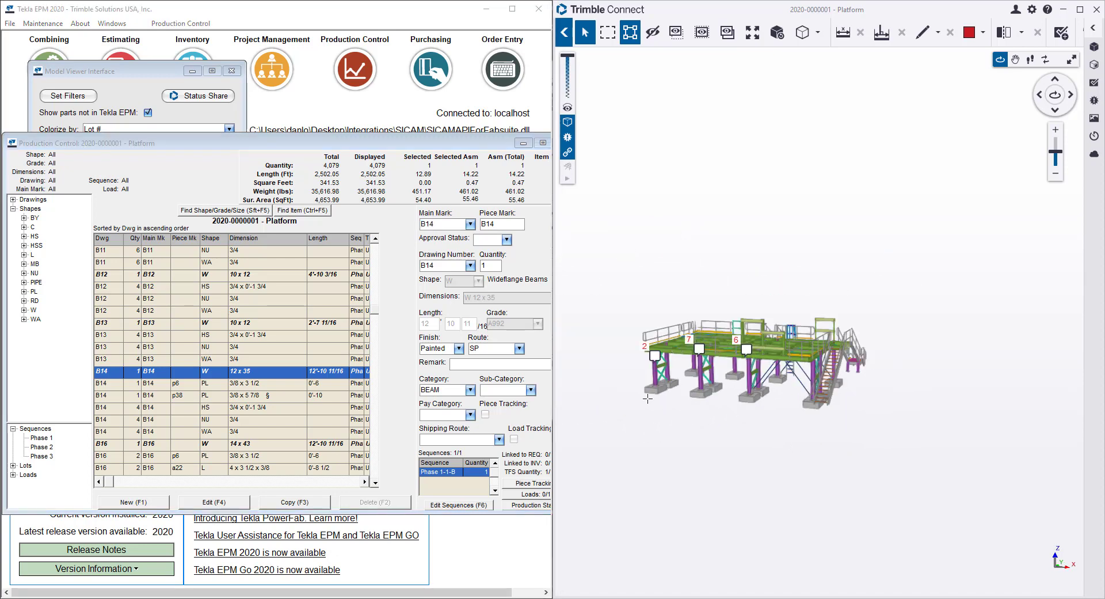
pyautogui.scroll(2, 648, 399)
pyautogui.scroll(3, 649, 391)
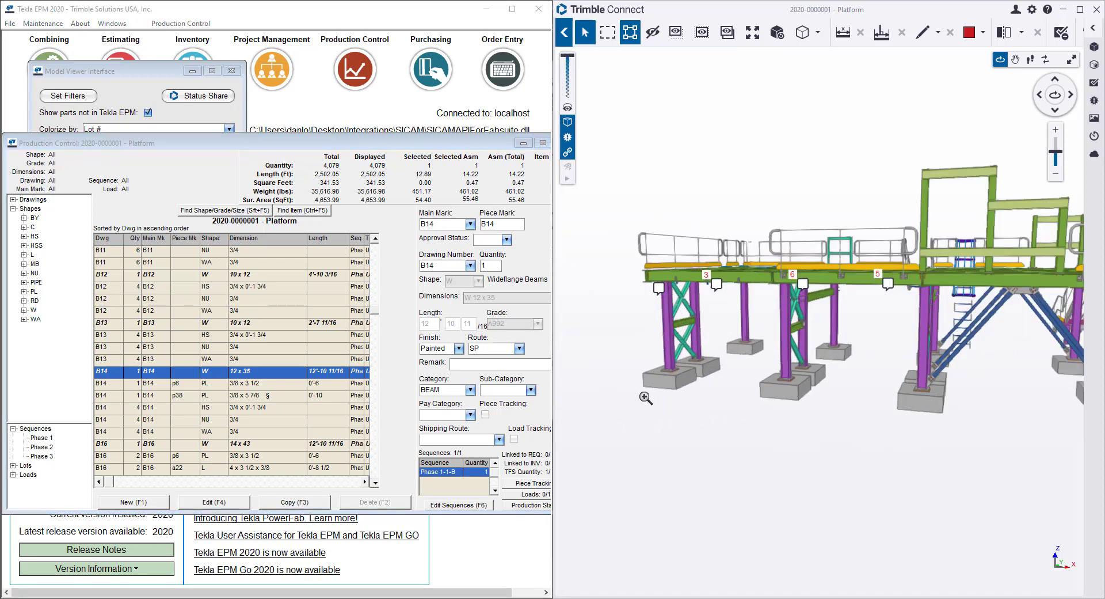
# Step: Select the five front-row purple columns, the teal X-bracing and the lower diagonal brace
pyautogui.keyDown('ctrl'); pyautogui.click(668, 345); pyautogui.keyUp('ctrl')
pyautogui.keyDown('ctrl'); pyautogui.click(696, 334); pyautogui.keyUp('ctrl')
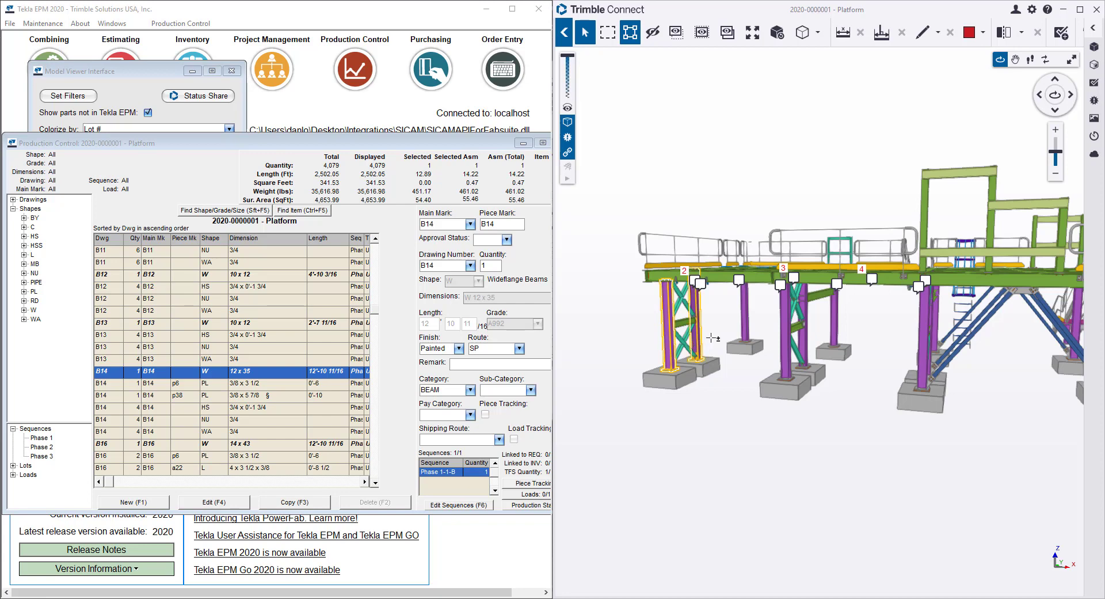
pyautogui.keyDown('ctrl'); pyautogui.click(742, 322); pyautogui.keyUp('ctrl')
pyautogui.keyDown('ctrl'); pyautogui.click(786, 360); pyautogui.keyUp('ctrl')
pyautogui.keyDown('ctrl'); pyautogui.click(835, 329); pyautogui.keyUp('ctrl')
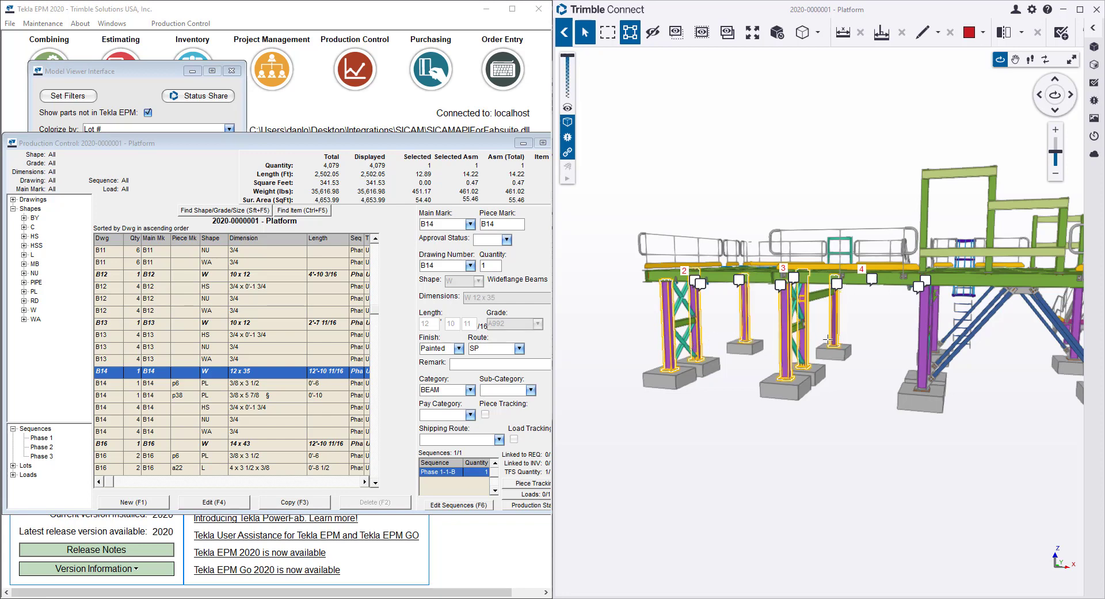
pyautogui.scroll(2, 712, 359)
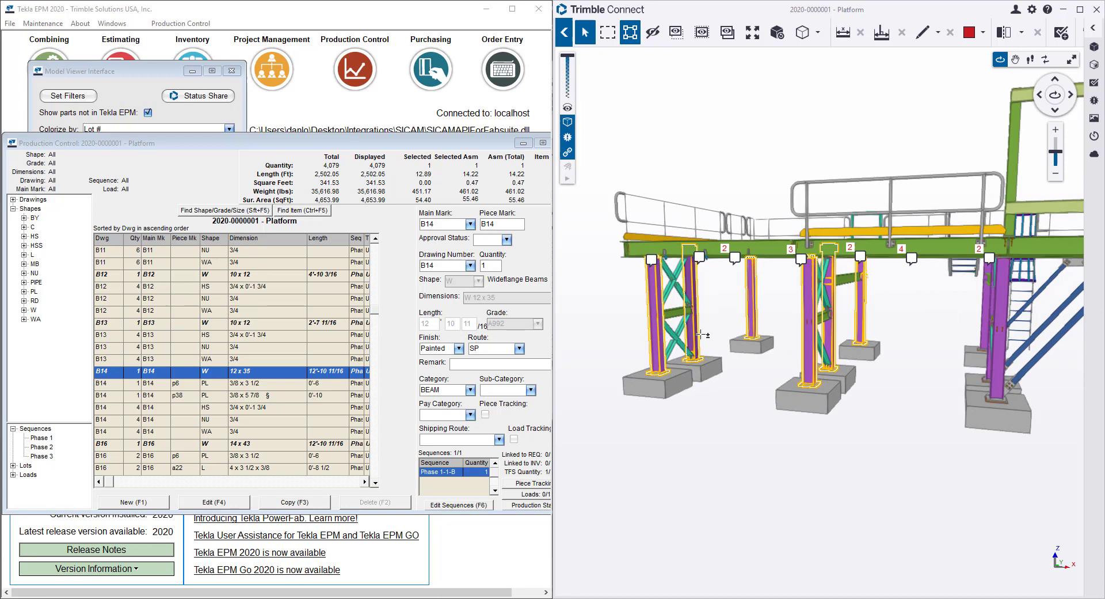
pyautogui.keyDown('ctrl'); pyautogui.click(690, 305); pyautogui.keyUp('ctrl')
pyautogui.keyDown('ctrl'); pyautogui.click(670, 323); pyautogui.keyUp('ctrl')
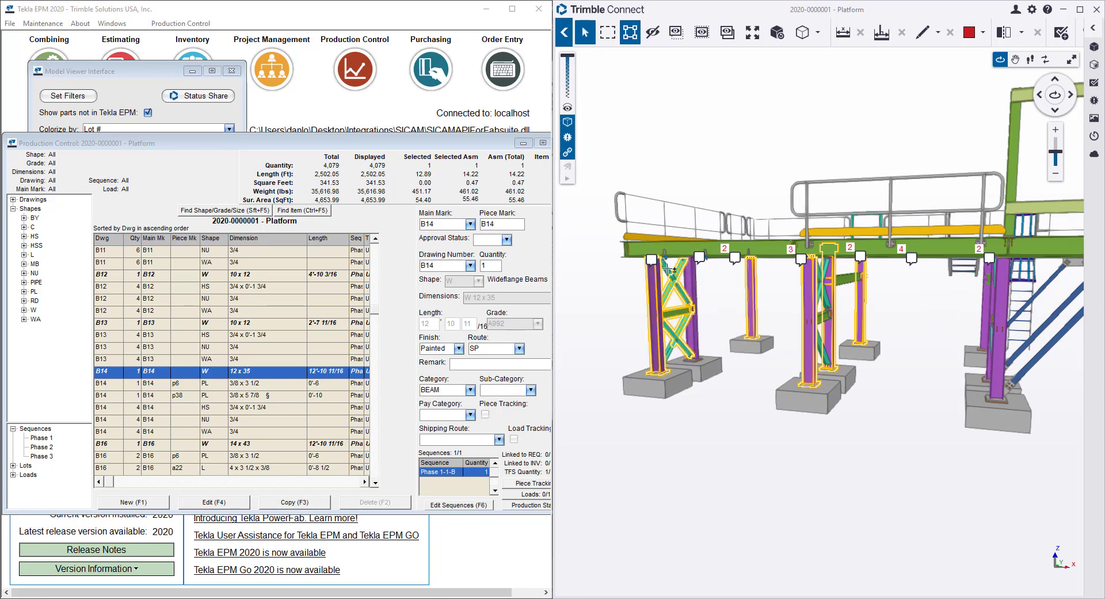
pyautogui.scroll(1, 666, 279)
pyautogui.scroll(2, 666, 279)
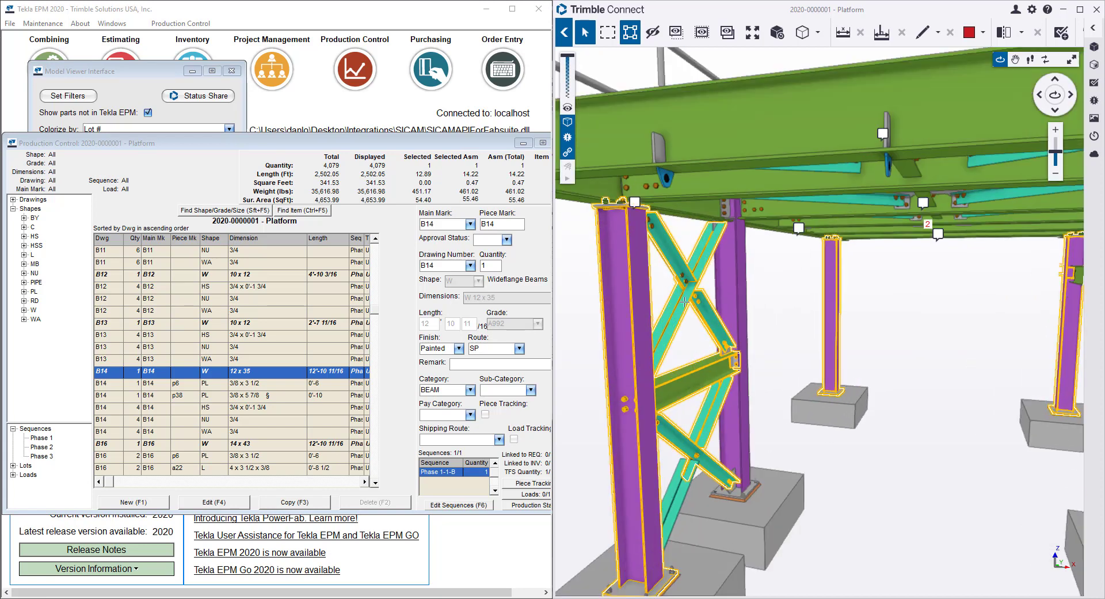
pyautogui.keyDown('ctrl'); pyautogui.click(674, 495); pyautogui.keyUp('ctrl')
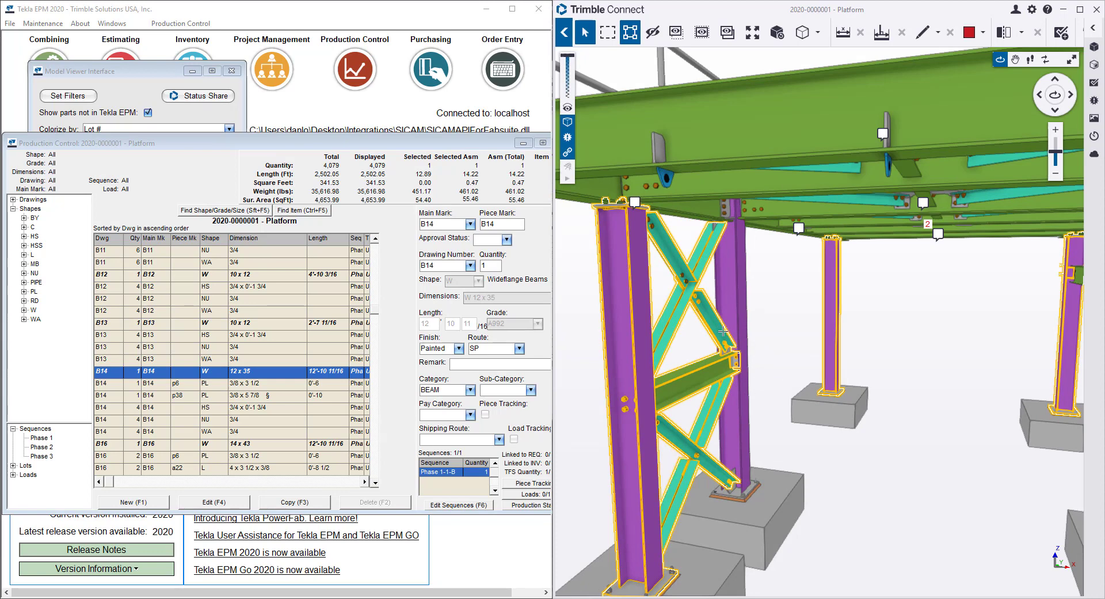
# Step: Pick up the model selection in the Production Control list and send it to Loads - Add Material
pyautogui.rightClick(347, 331)
pyautogui.click(379, 350)
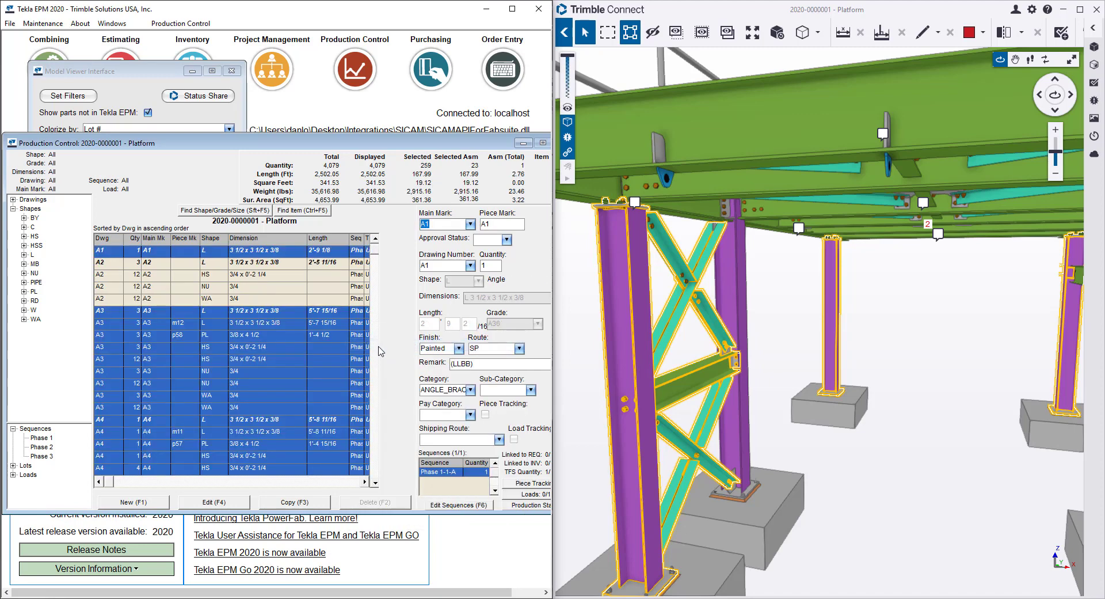
pyautogui.click(181, 24)
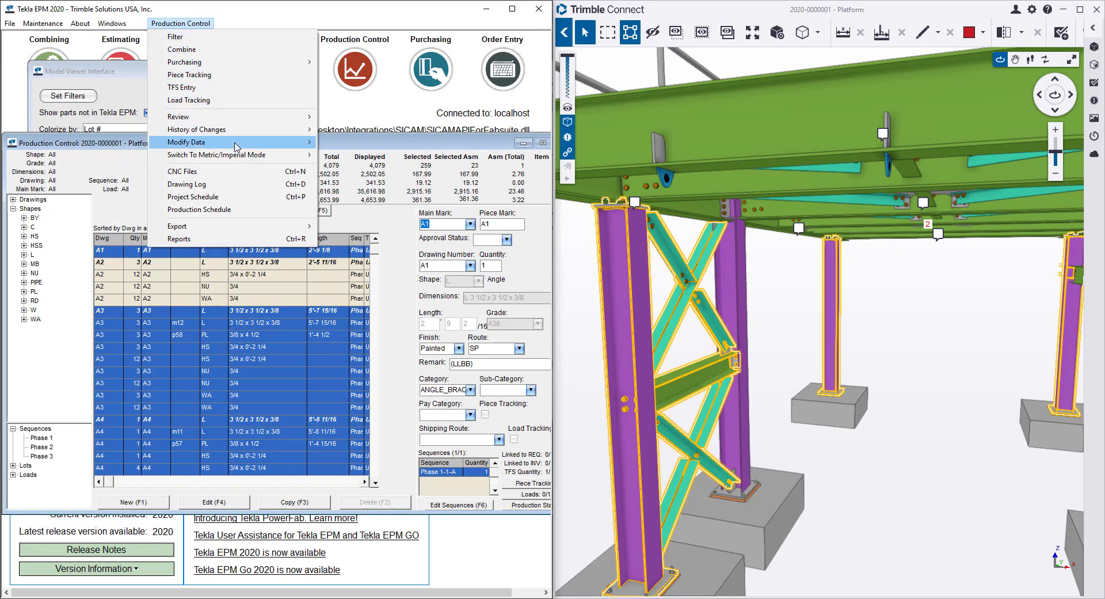
pyautogui.moveTo(186, 142)
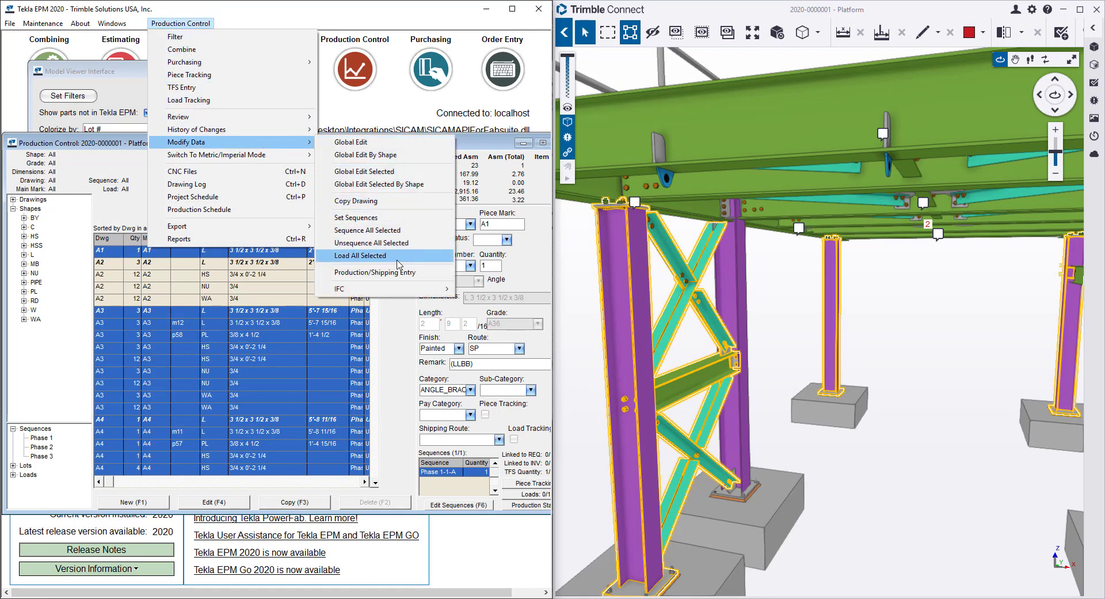
pyautogui.click(403, 261)
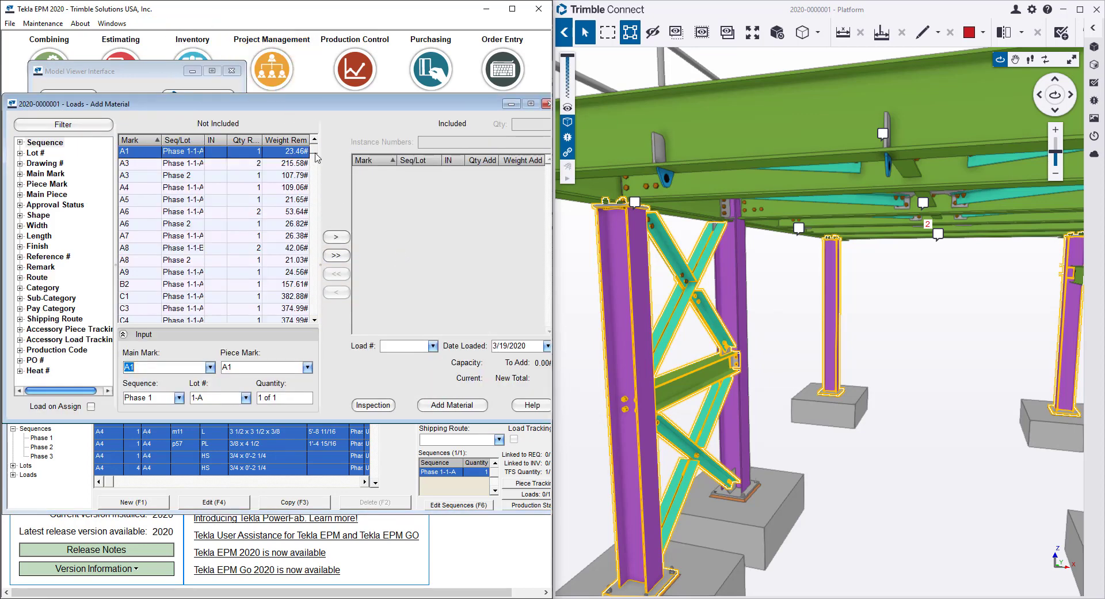
pyautogui.click(315, 156)
pyautogui.moveTo(316, 156)
pyautogui.mouseDown()
pyautogui.moveTo(321, 200)
pyautogui.moveTo(323, 148)
pyautogui.mouseUp()
# Step: Include all pieces and add them to Load # 1, totalling 2,915.16#
pyautogui.click(339, 256)
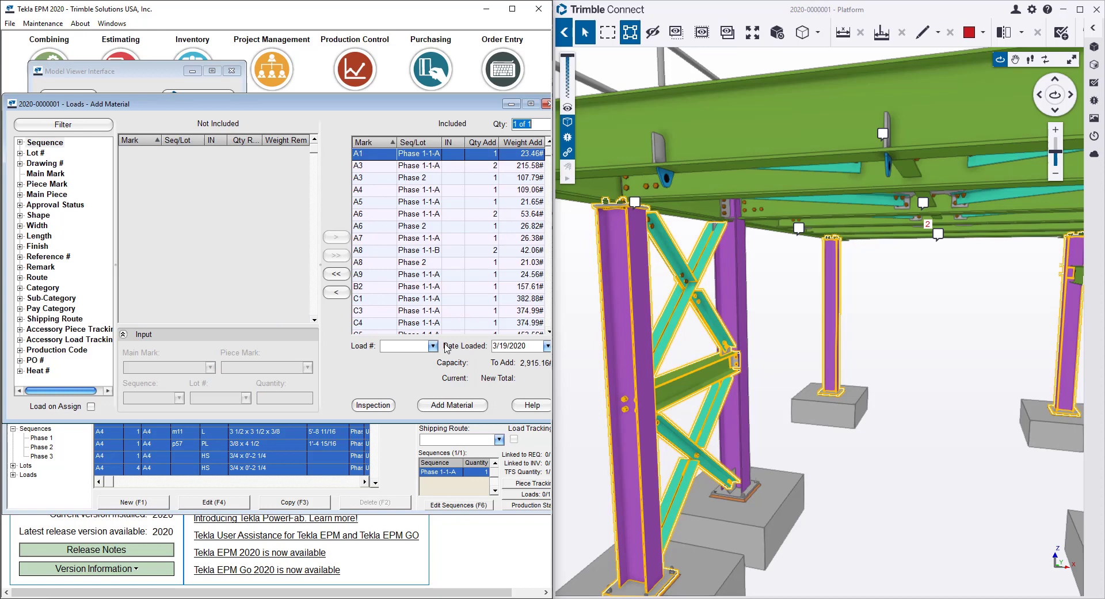
pyautogui.click(433, 346)
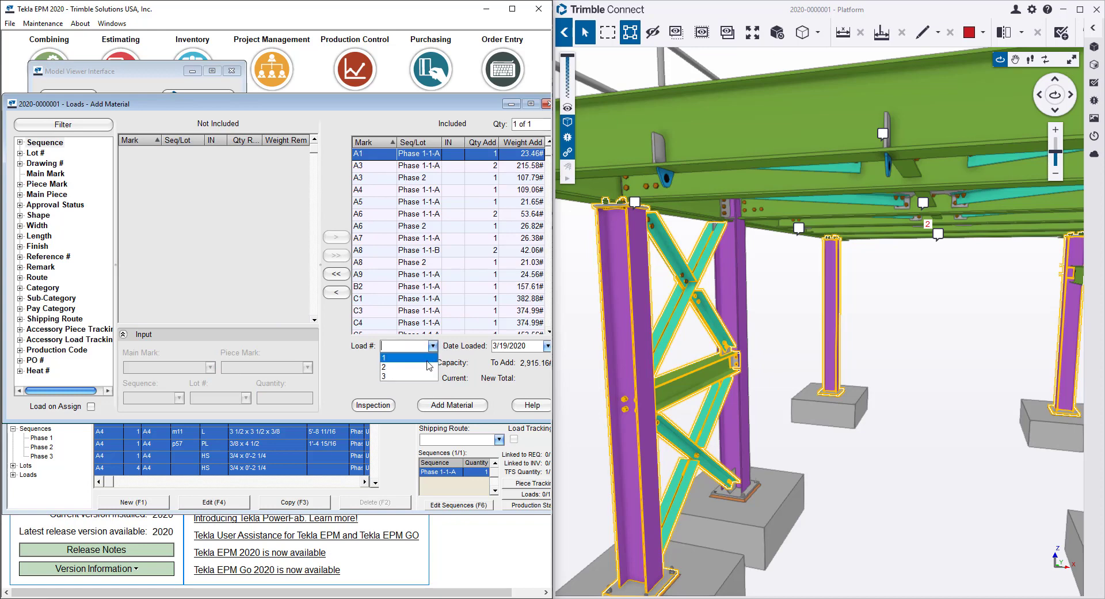
pyautogui.click(428, 359)
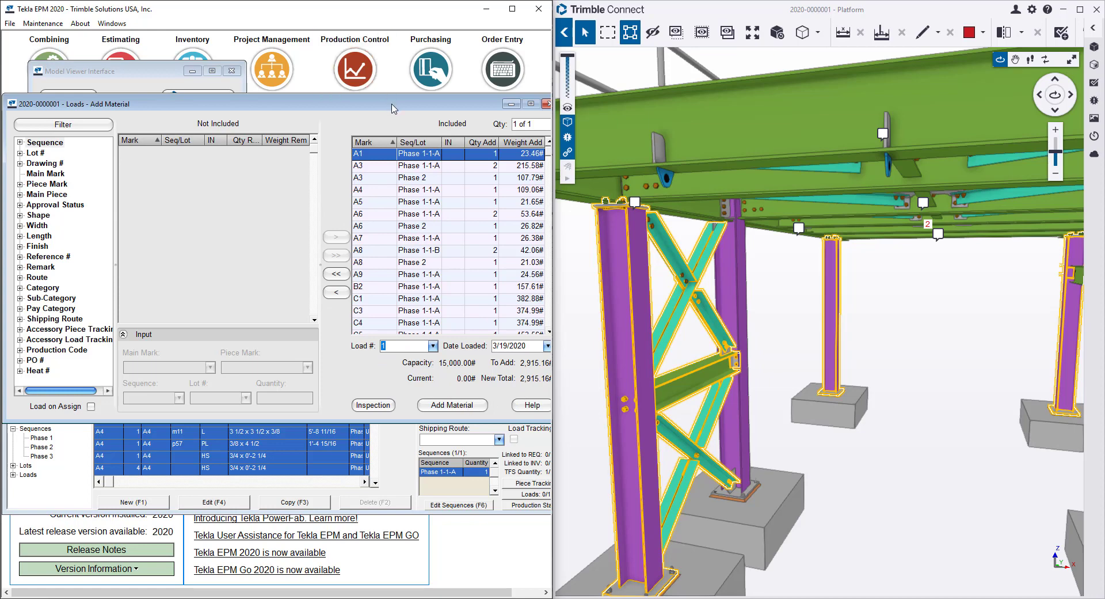
pyautogui.click(436, 406)
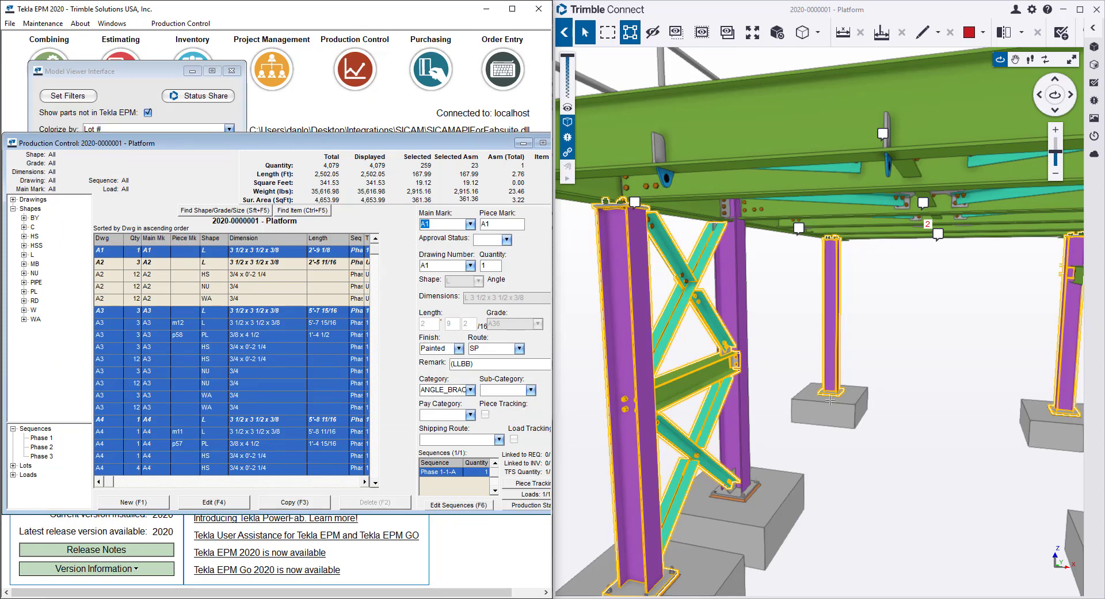
# Step: Zoom the 3D model out to show the whole structure
pyautogui.click(895, 404)
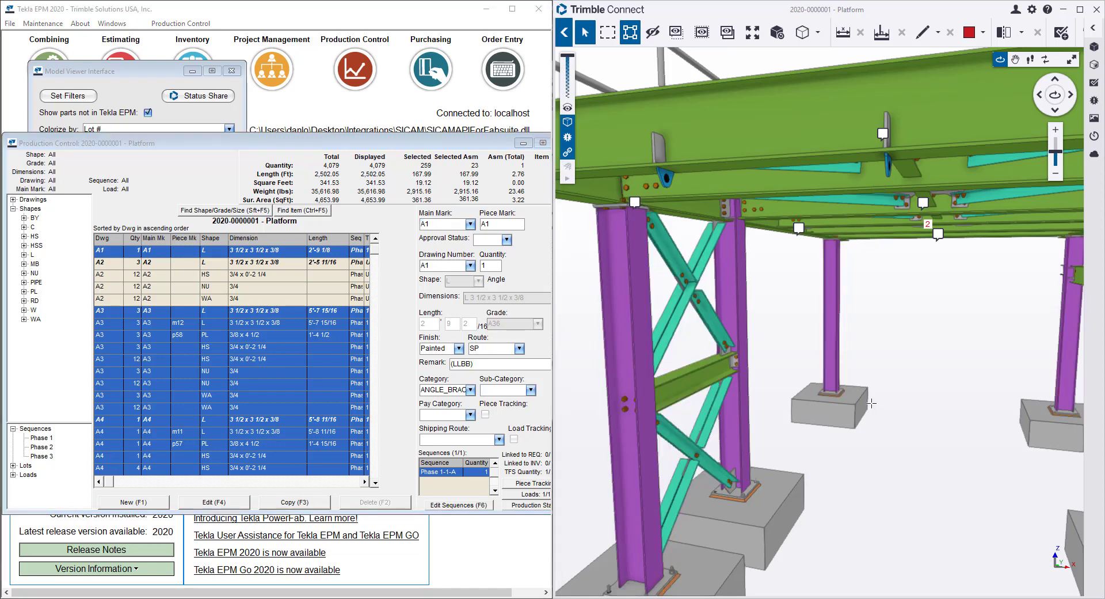
pyautogui.scroll(-5, 783, 314)
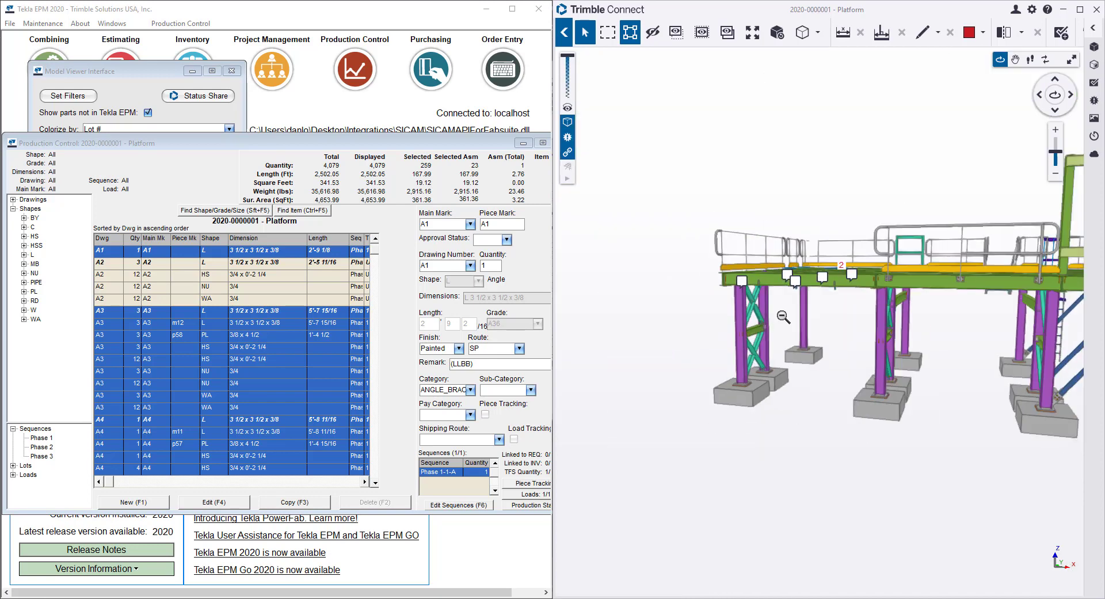
pyautogui.scroll(-2, 698, 370)
pyautogui.scroll(-2, 749, 306)
pyautogui.scroll(-2, 760, 328)
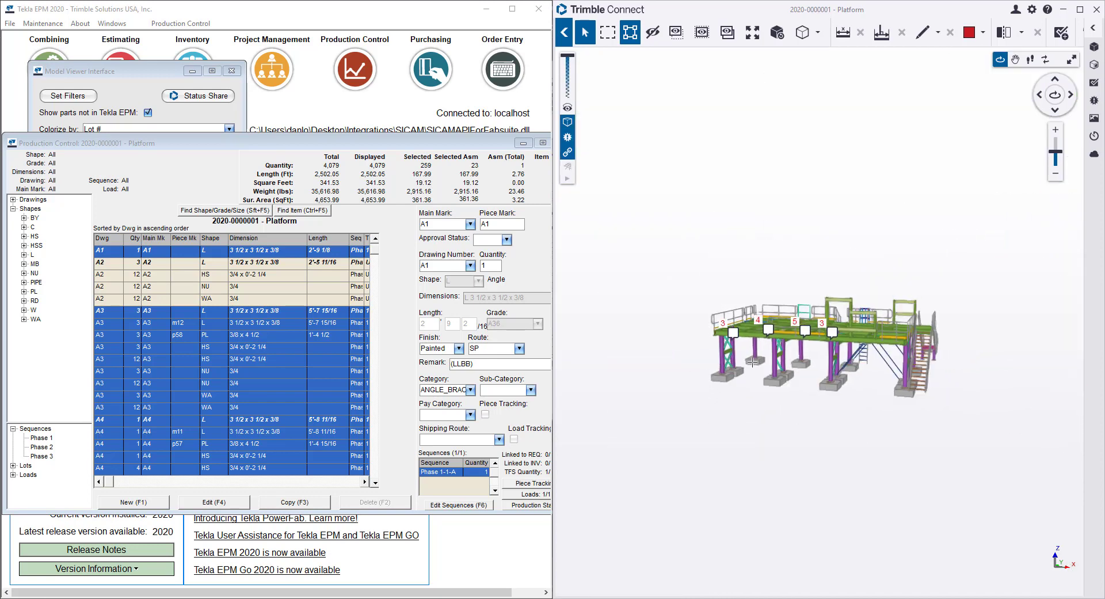
pyautogui.scroll(-2, 795, 346)
pyautogui.scroll(2, 795, 346)
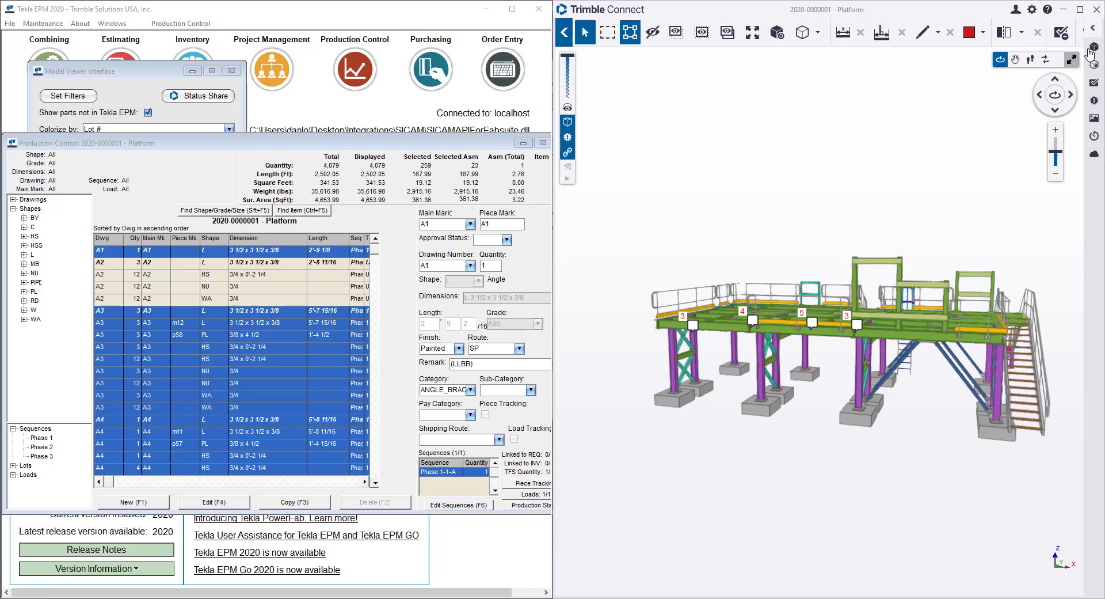
# Step: Open the 'Load Required before 3/27/2020' to-do and highlight its 15 linked members from above
pyautogui.click(1092, 29)
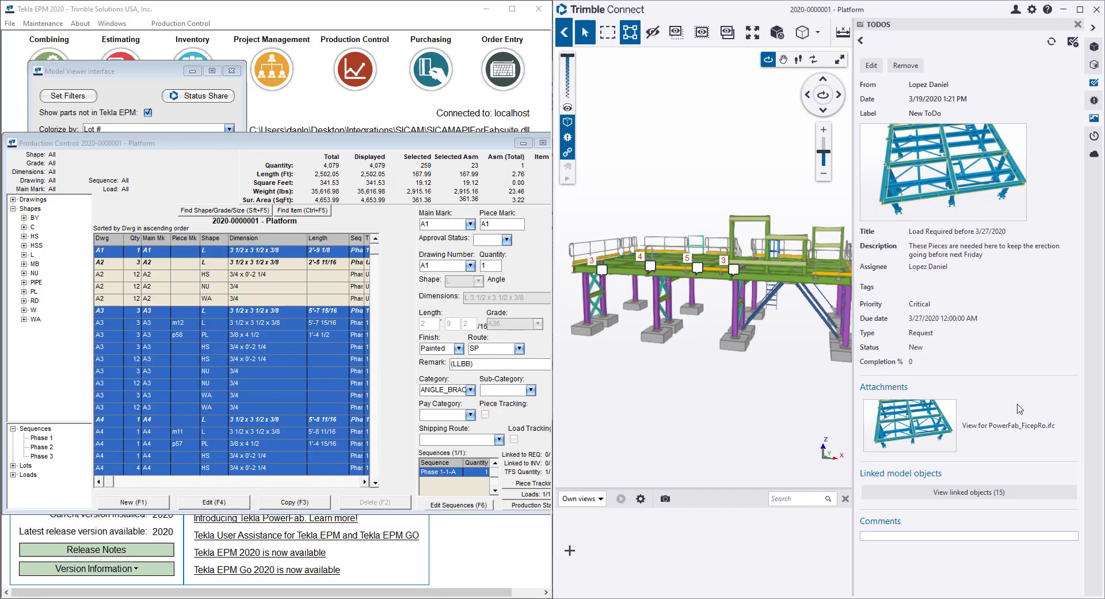
pyautogui.click(967, 495)
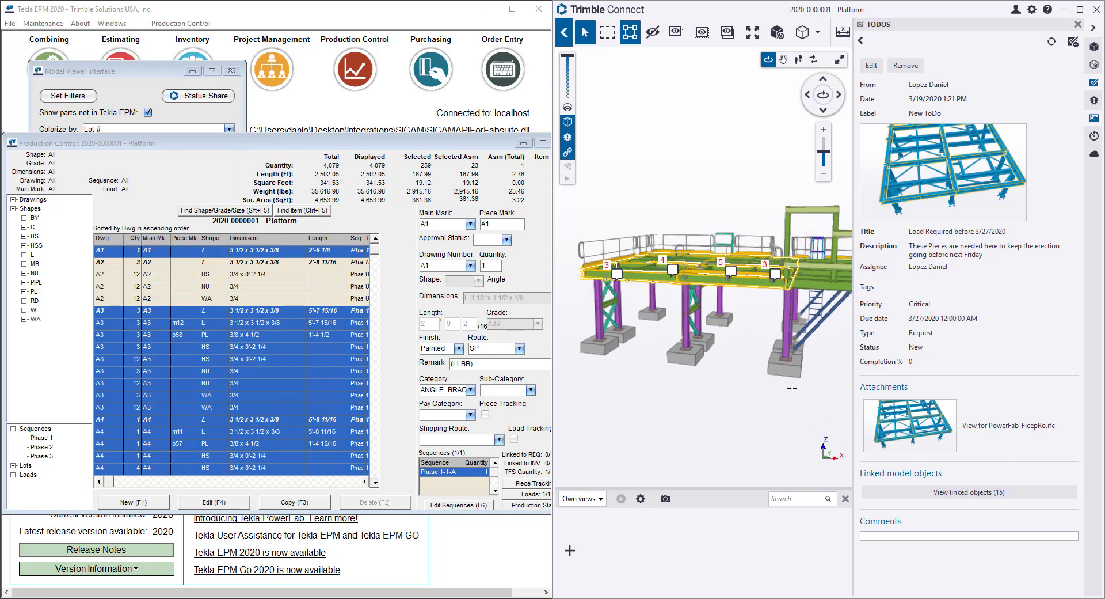
pyautogui.moveTo(753, 352); pyautogui.dragTo(759, 395)
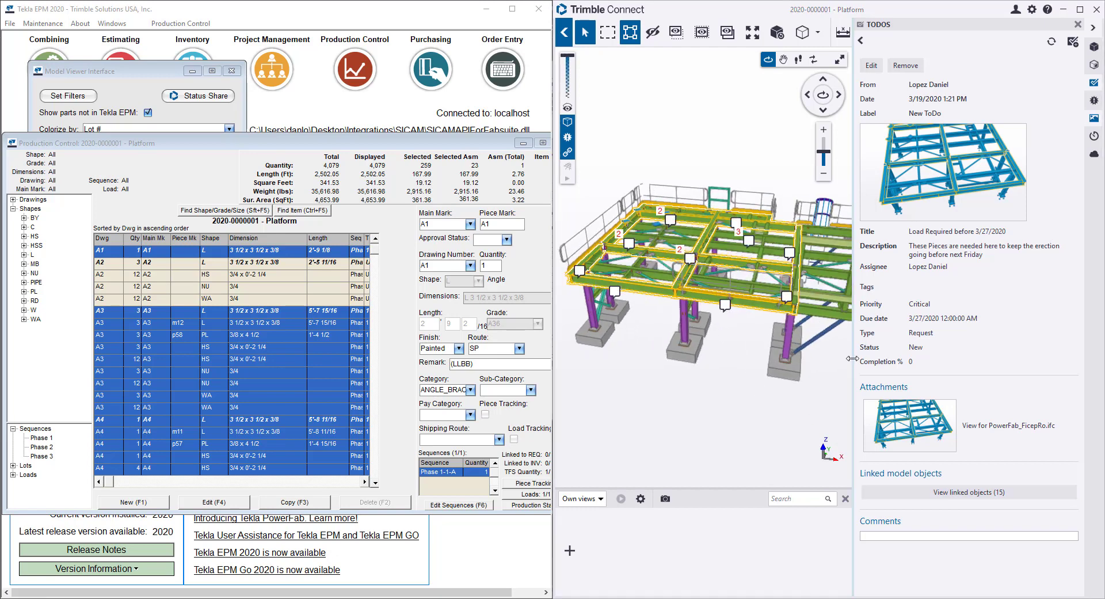
# Step: Select in the Production Control list the pieces highlighted in the model
pyautogui.click(239, 318)
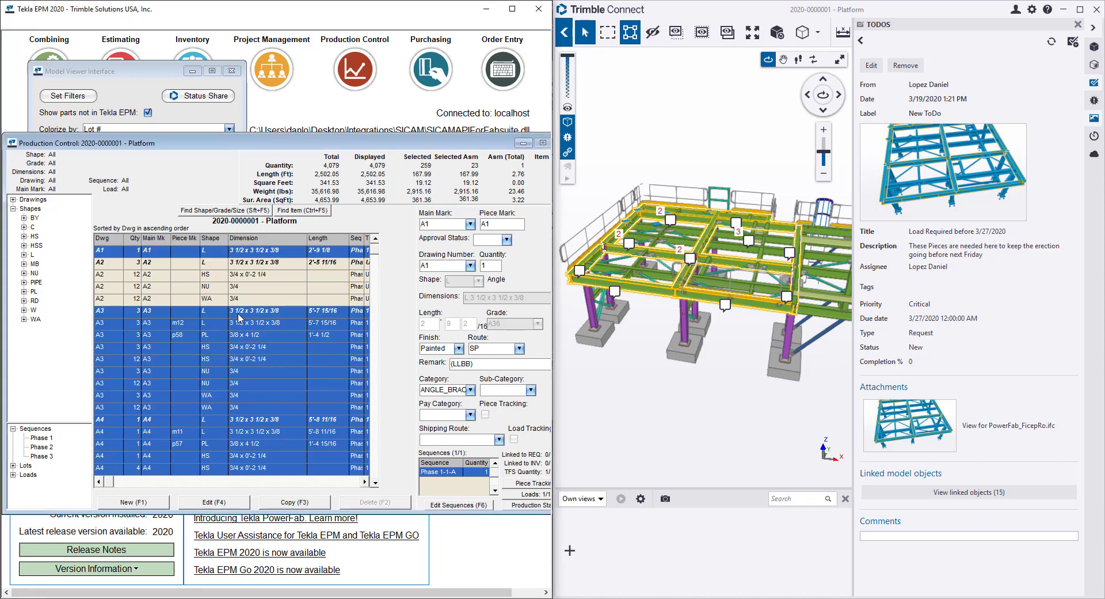
pyautogui.click(239, 314)
pyautogui.rightClick(250, 296)
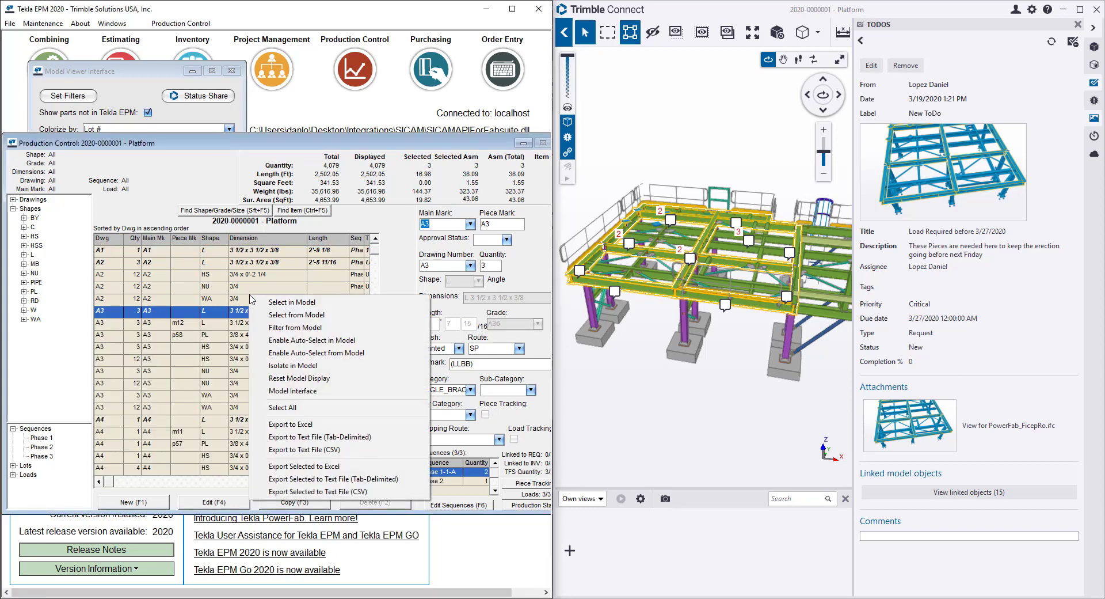
pyautogui.click(283, 316)
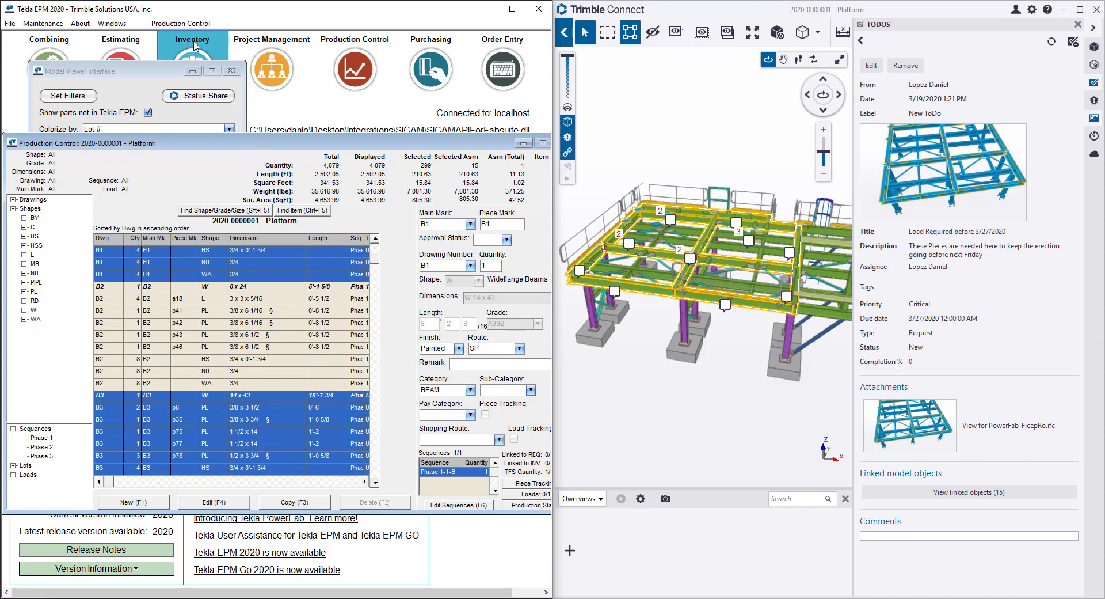
# Step: Send all selected pieces to Load All Selected and include every piece
pyautogui.click(182, 26)
pyautogui.moveTo(187, 142)
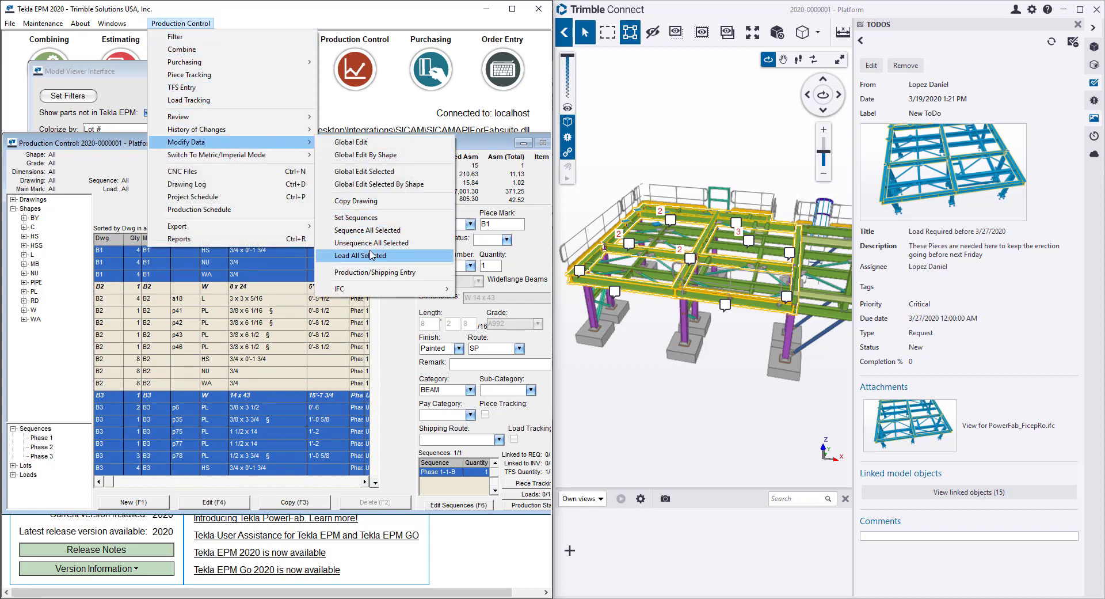
pyautogui.click(371, 254)
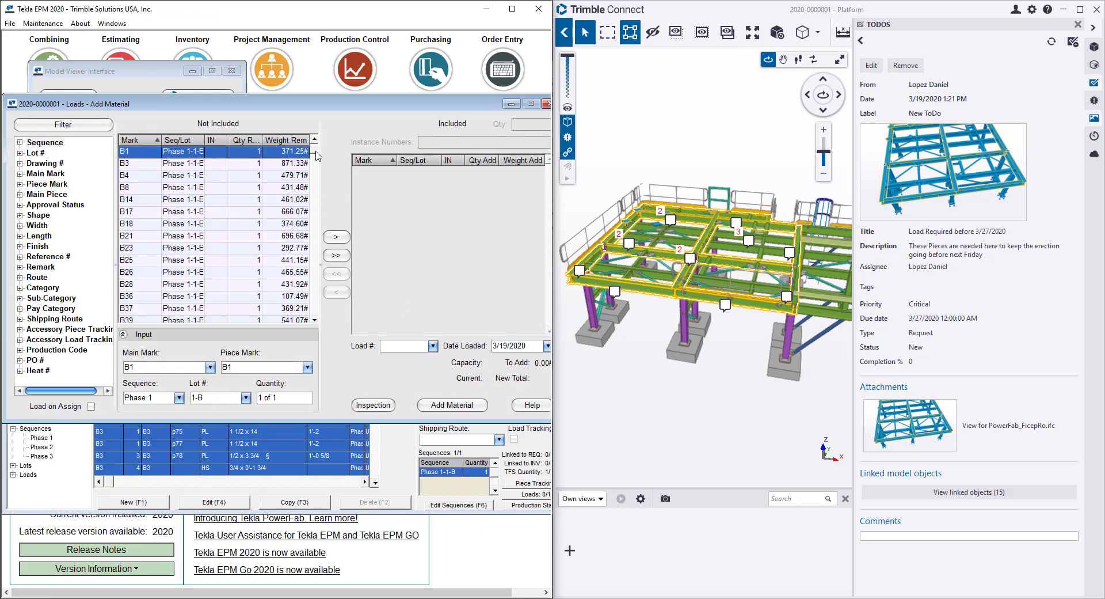
pyautogui.scroll(-1, 315, 159)
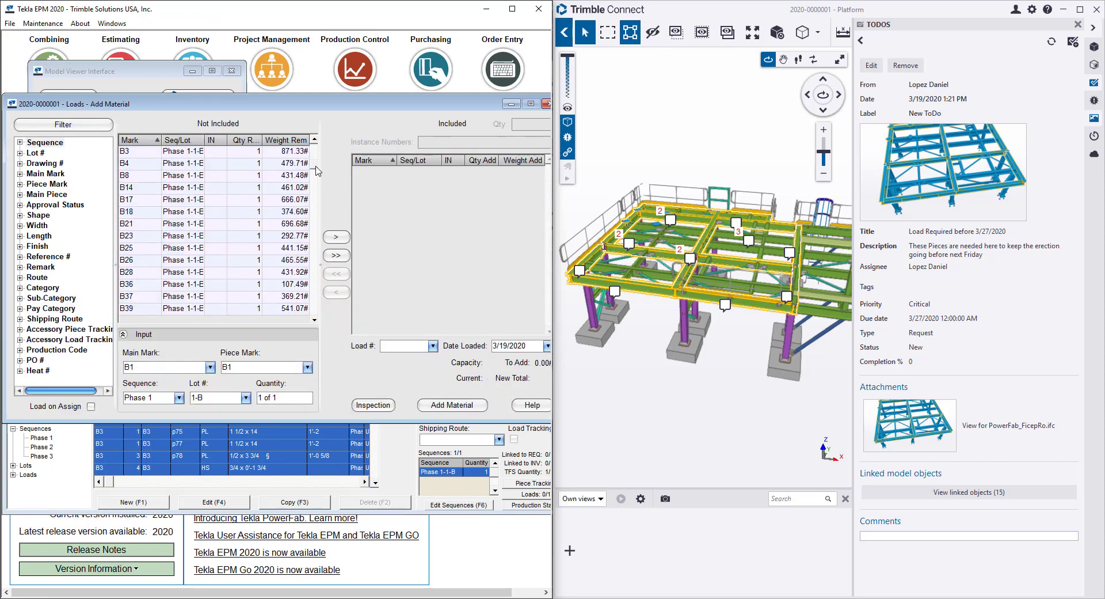
pyautogui.click(336, 255)
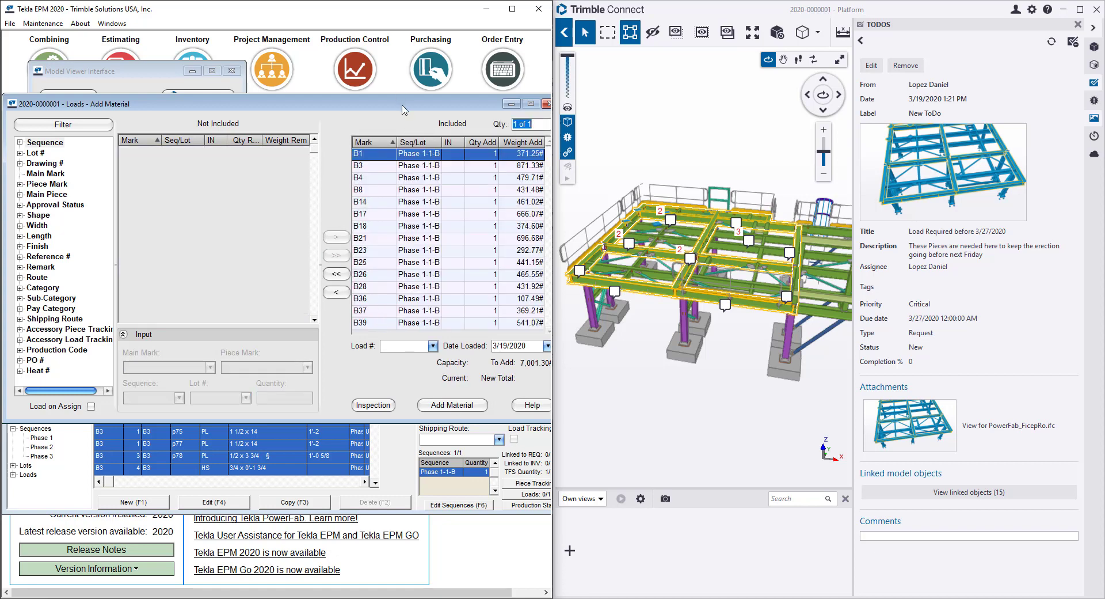
pyautogui.moveTo(404, 109); pyautogui.dragTo(361, 109)
# Step: Choose Load # 2, leaving the mark-as-loaded option unchecked
pyautogui.click(388, 344)
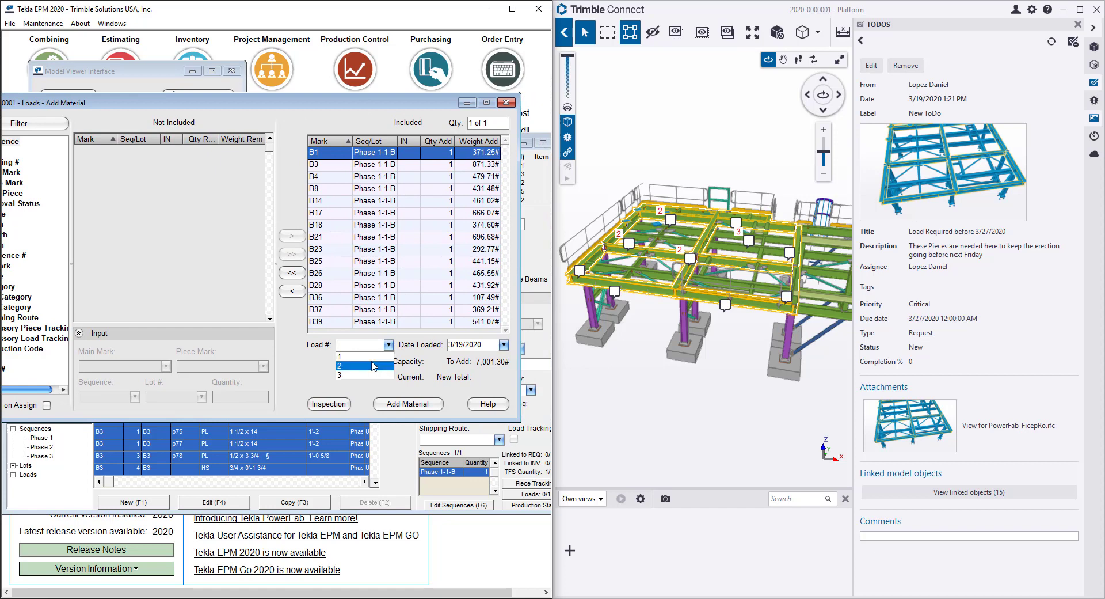
pyautogui.click(373, 367)
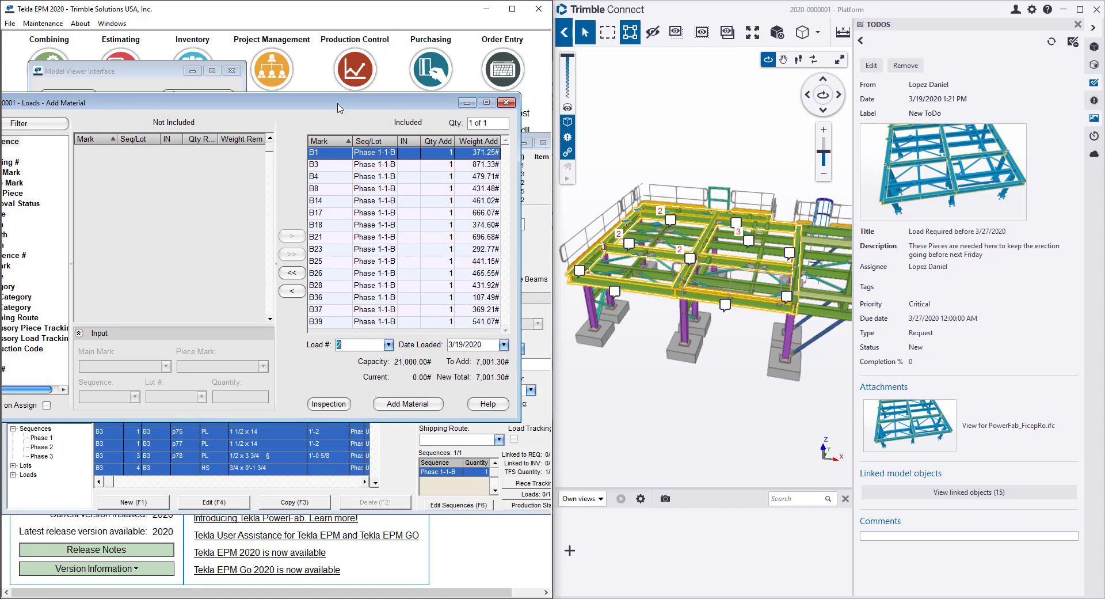
pyautogui.moveTo(340, 108); pyautogui.dragTo(366, 106)
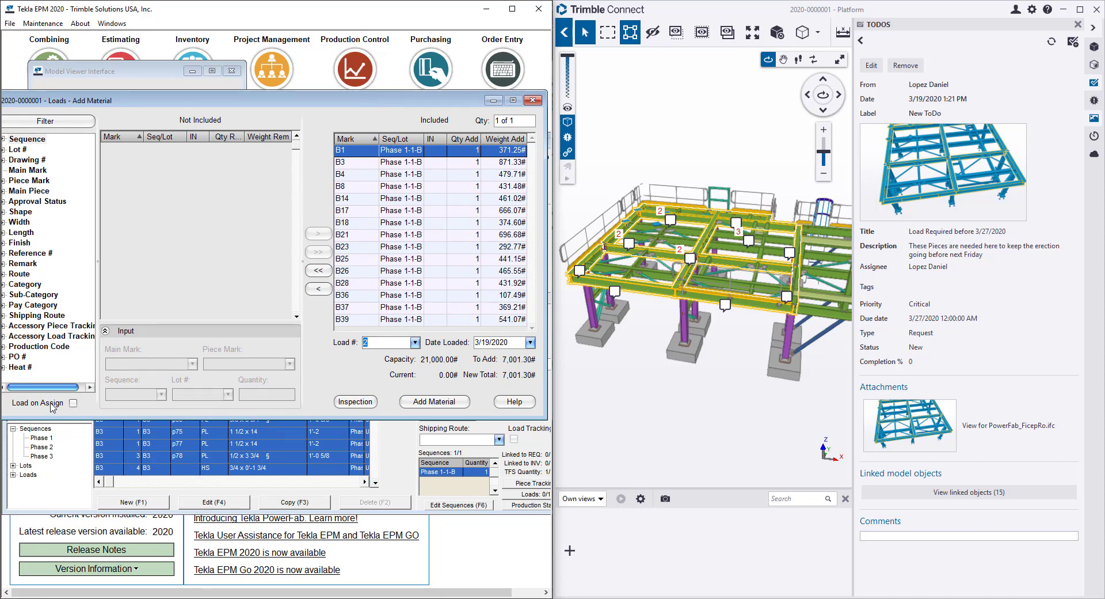
pyautogui.click(73, 403)
pyautogui.click(73, 403)
# Step: Add the pieces to load 2, clear the model selection and close the to-do panel
pyautogui.click(419, 401)
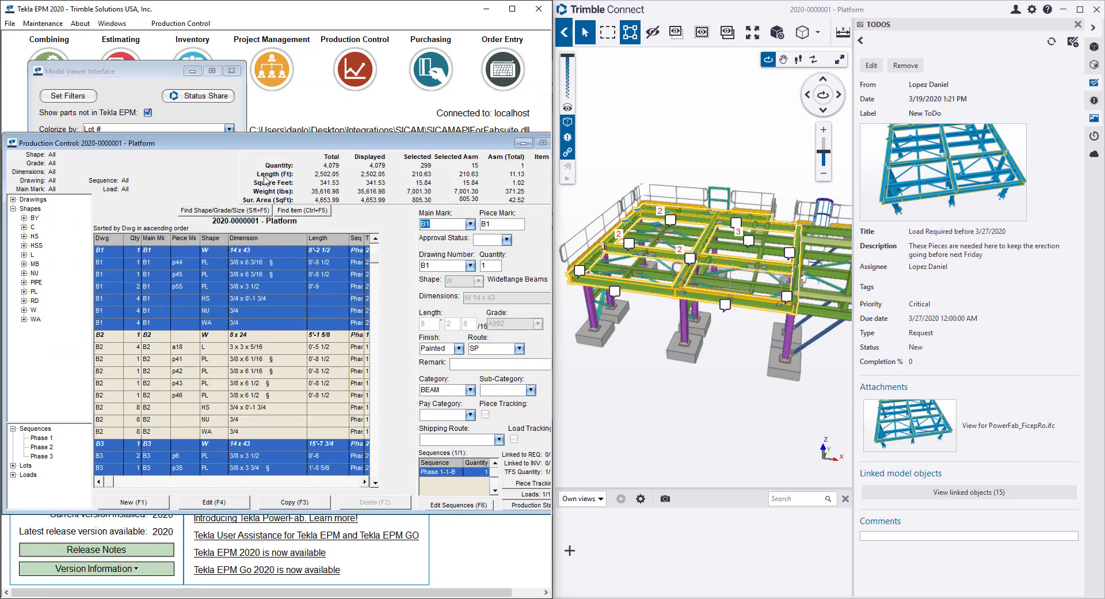
pyautogui.click(656, 420)
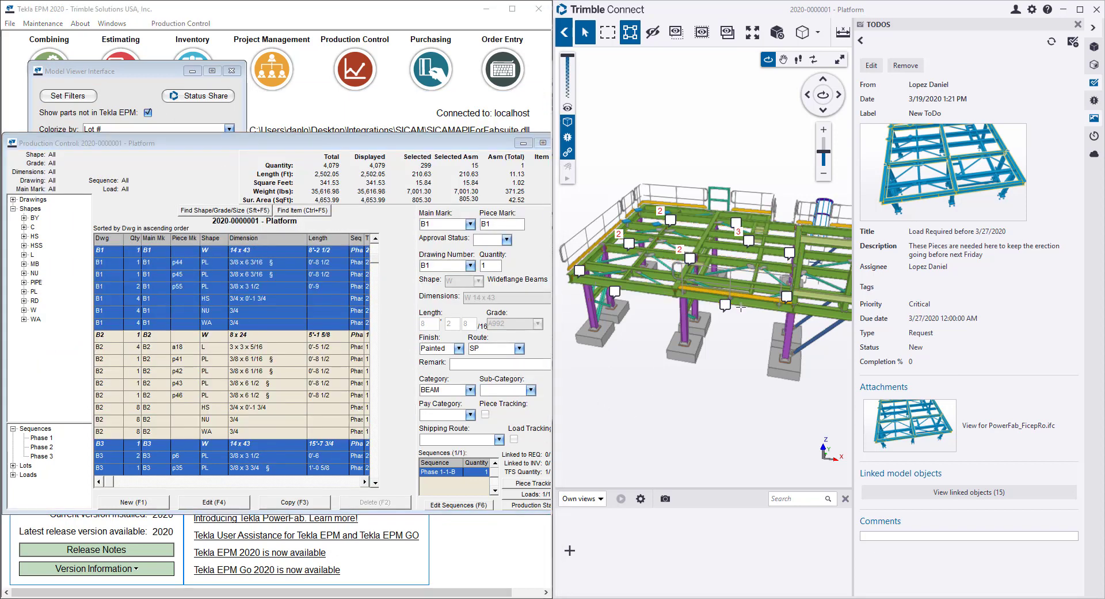
pyautogui.click(1093, 28)
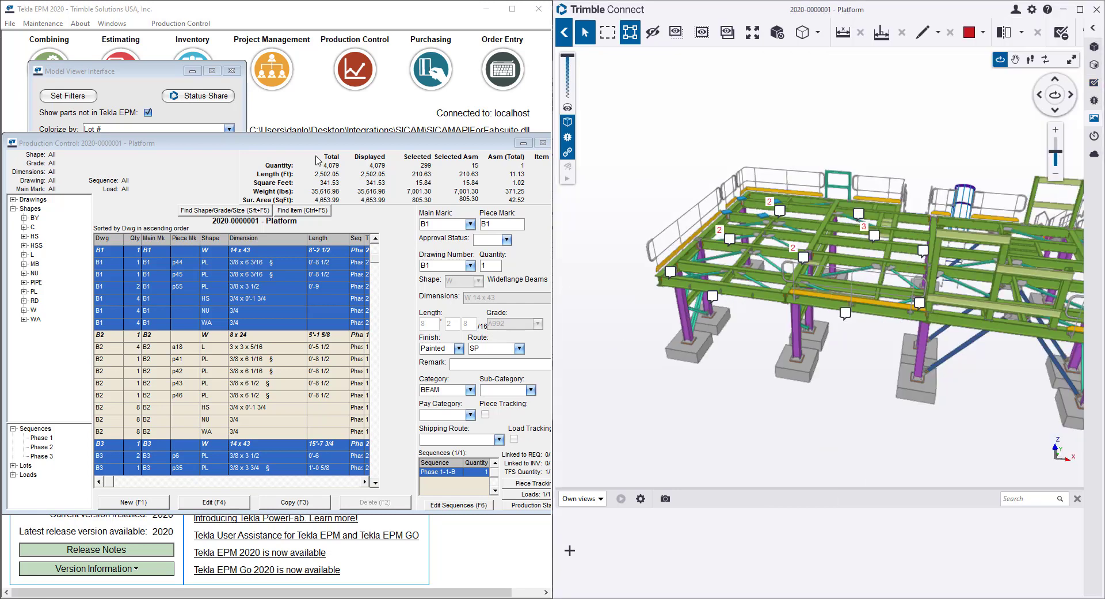
# Step: Set Colorize by to Shipping Status and recolour the model
pyautogui.click(228, 115)
pyautogui.click(229, 129)
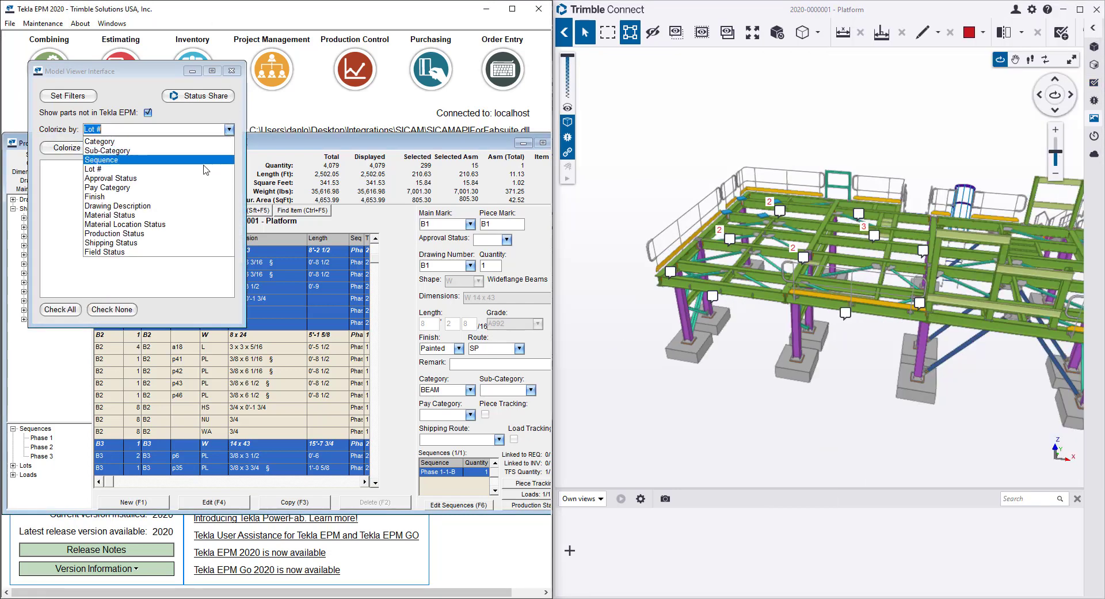
pyautogui.click(160, 243)
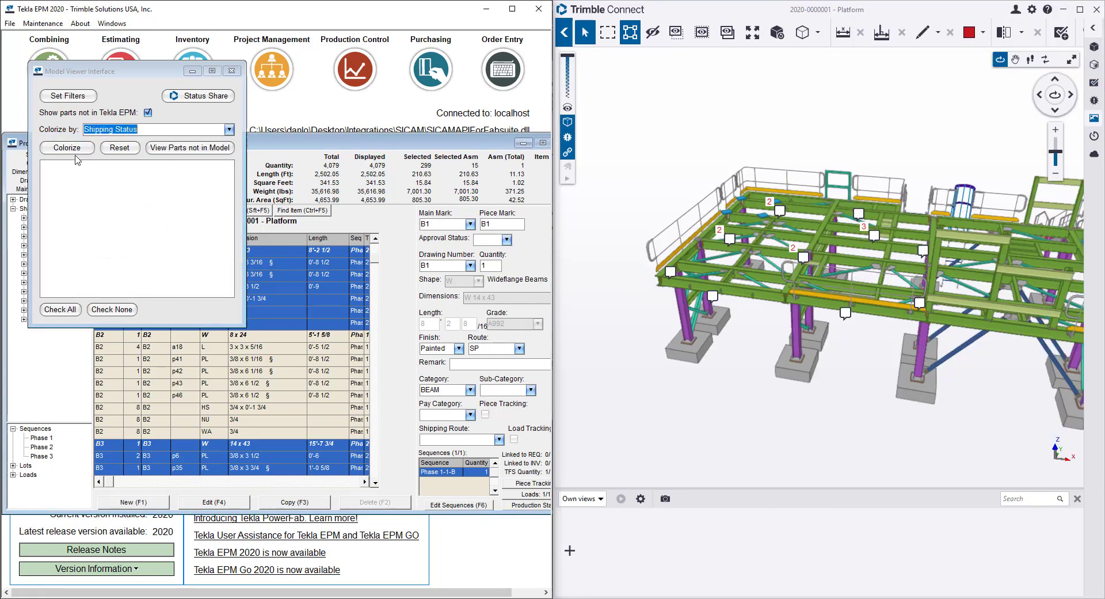
pyautogui.click(67, 148)
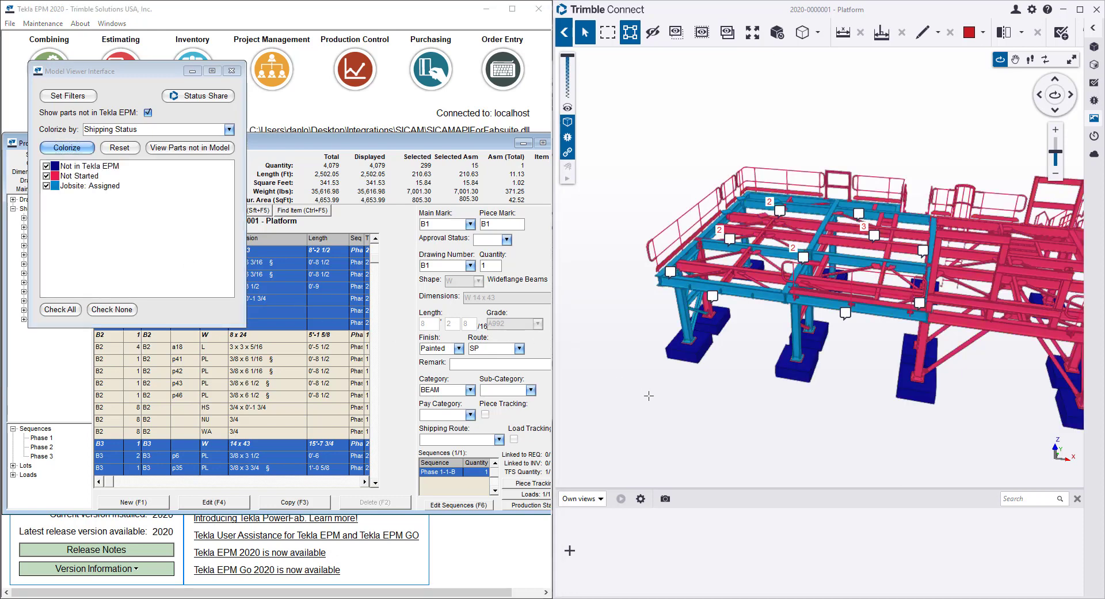